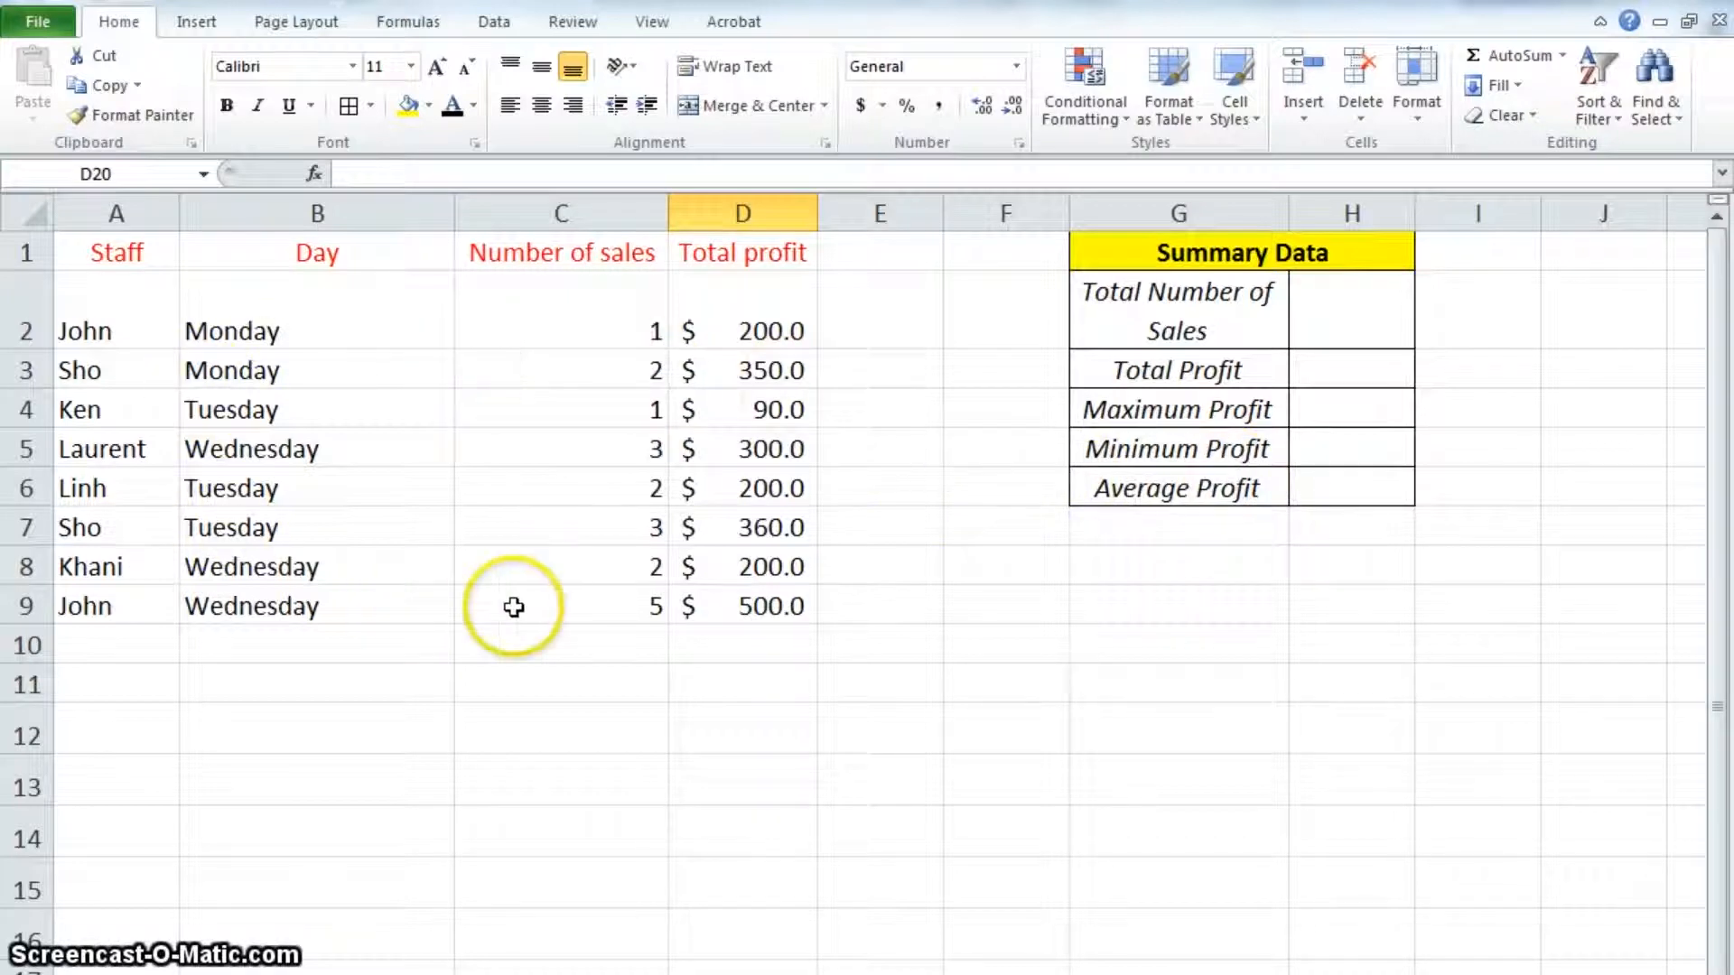
Move the Summary Data table from G1:H6 to B11:C16, below the staff sales data
left_click_drag(1096, 263, 509, 925)
left_click(983, 855)
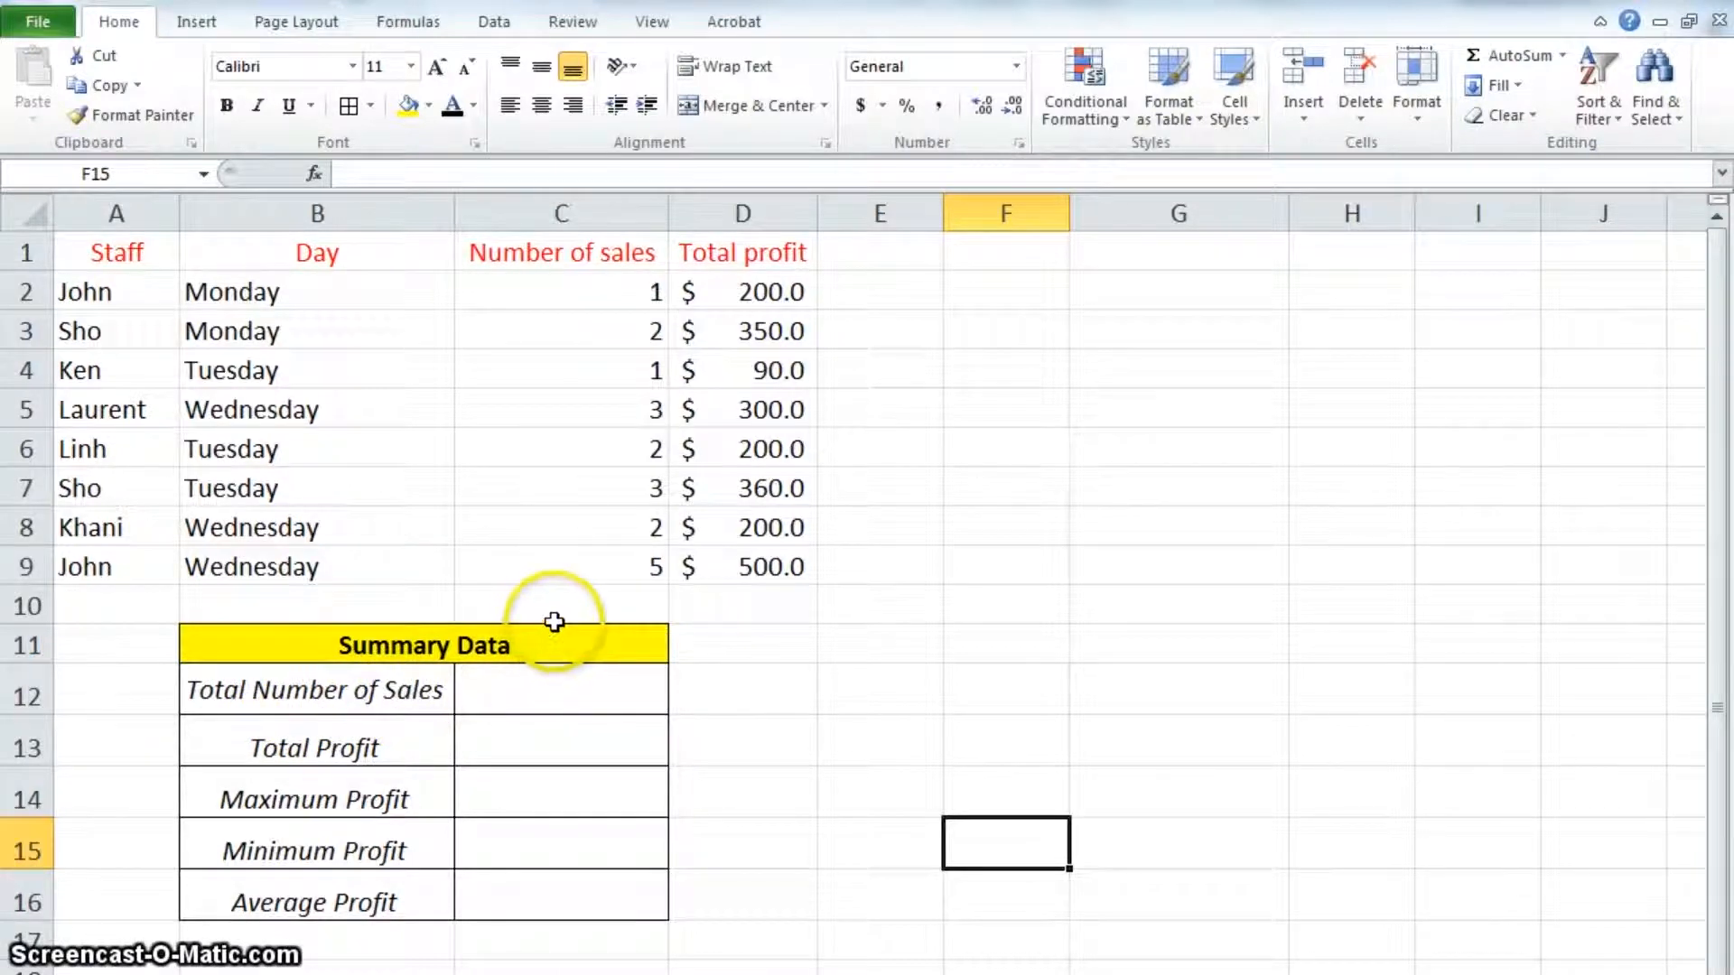
Enter the cell-by-cell addition formula =C2+C3+C4+C5+C6+C8+C7+C9 in C12 for Total Number of Sales
left_click_drag(610, 304, 646, 569)
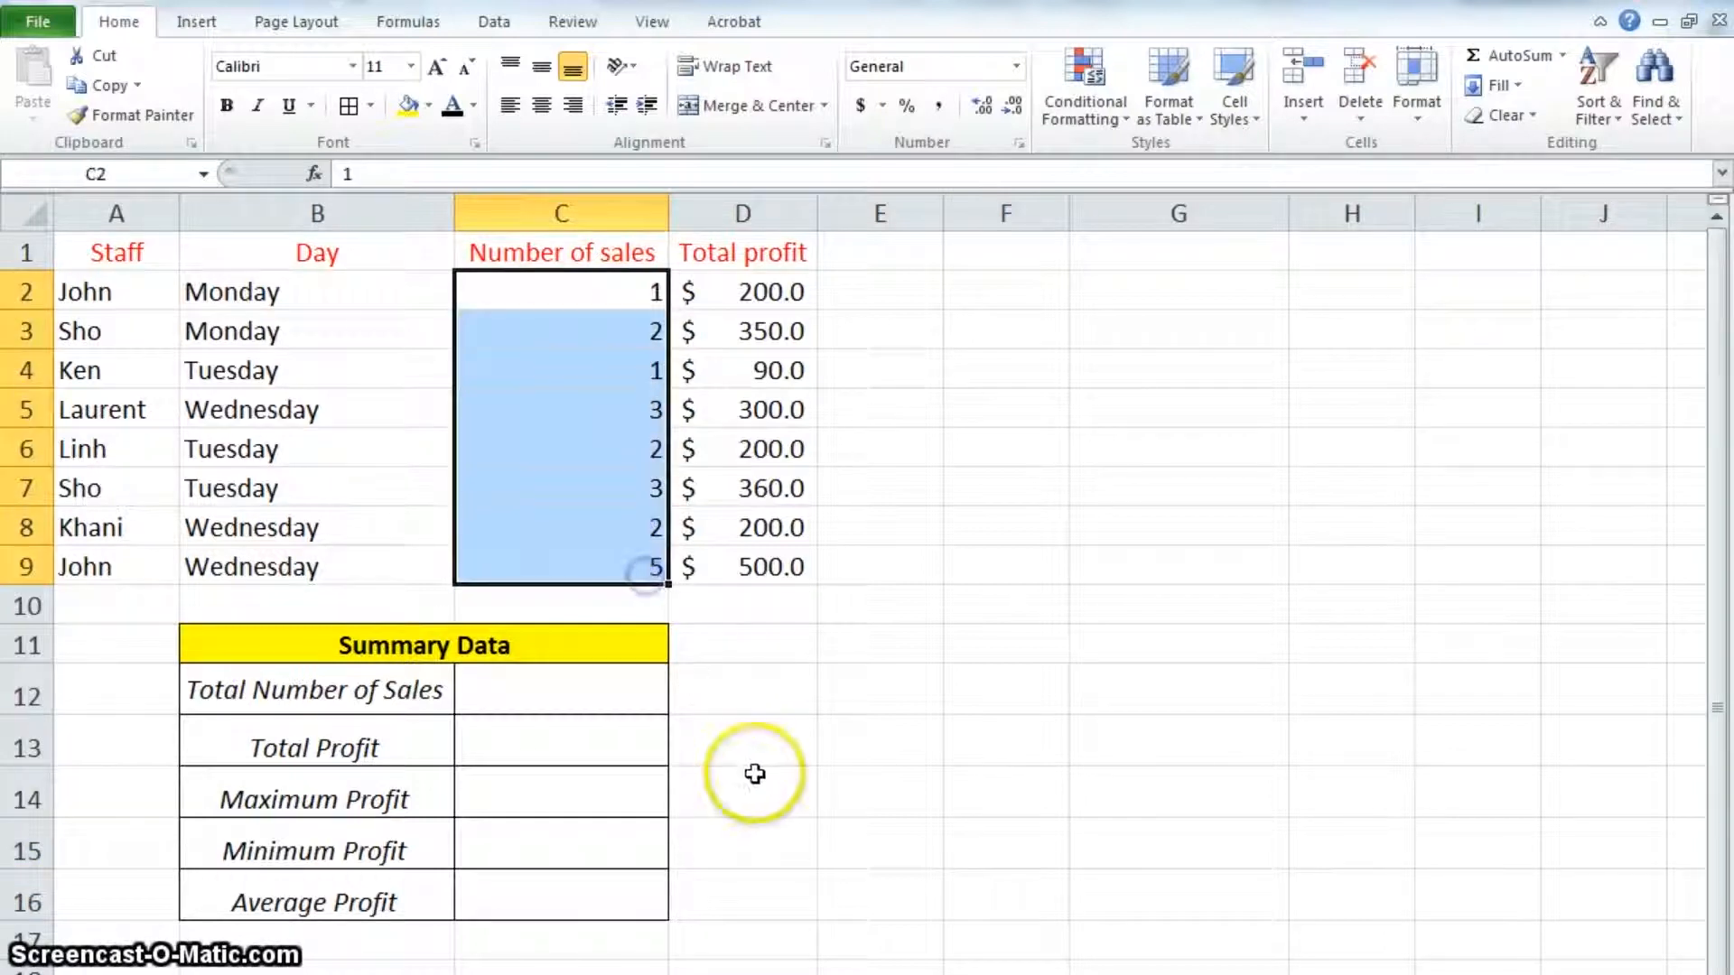
left_click(605, 696)
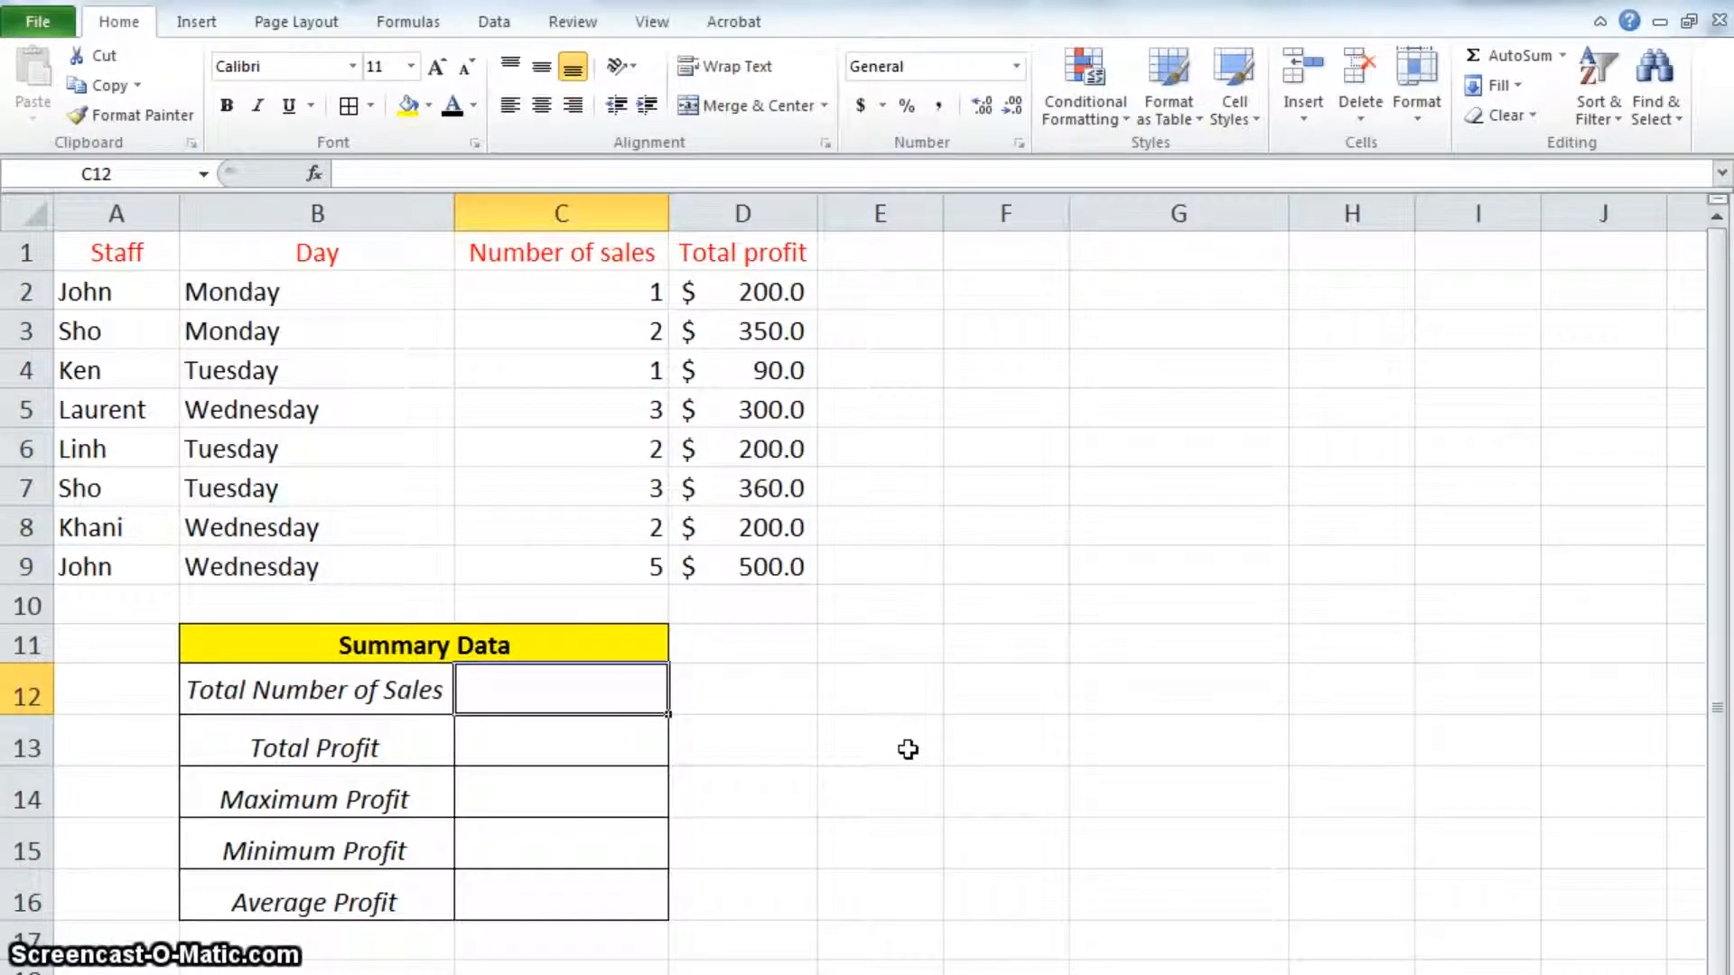
type("=")
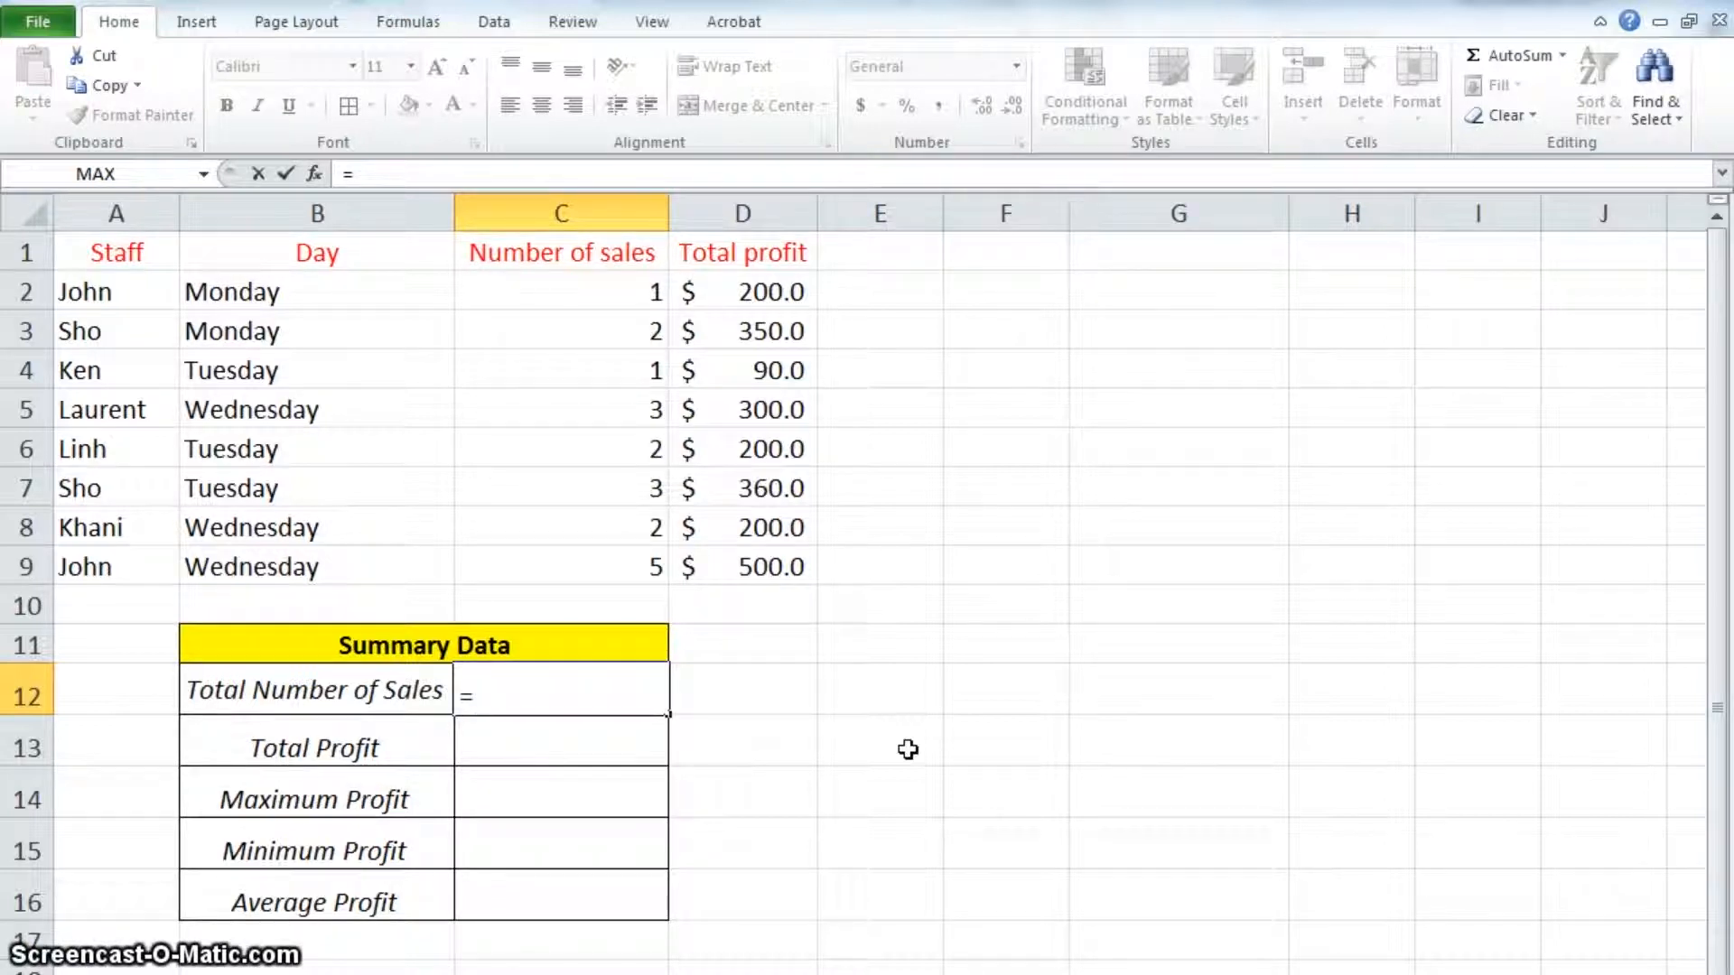
left_click(574, 290)
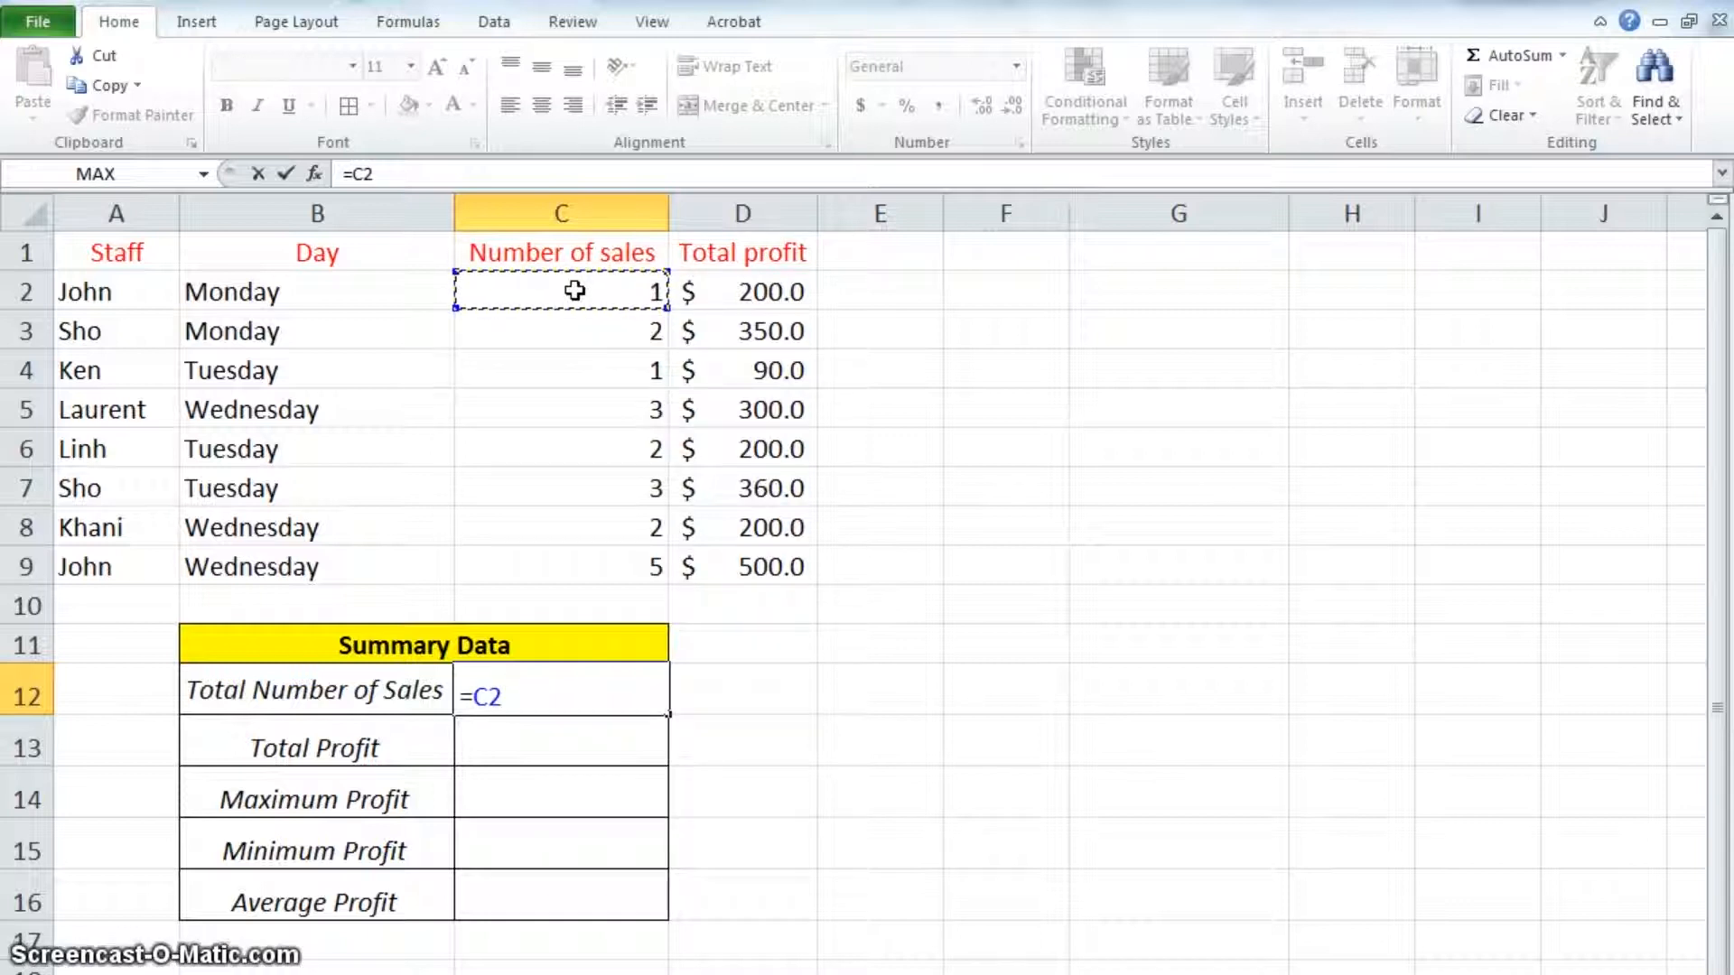
type("+")
left_click(585, 339)
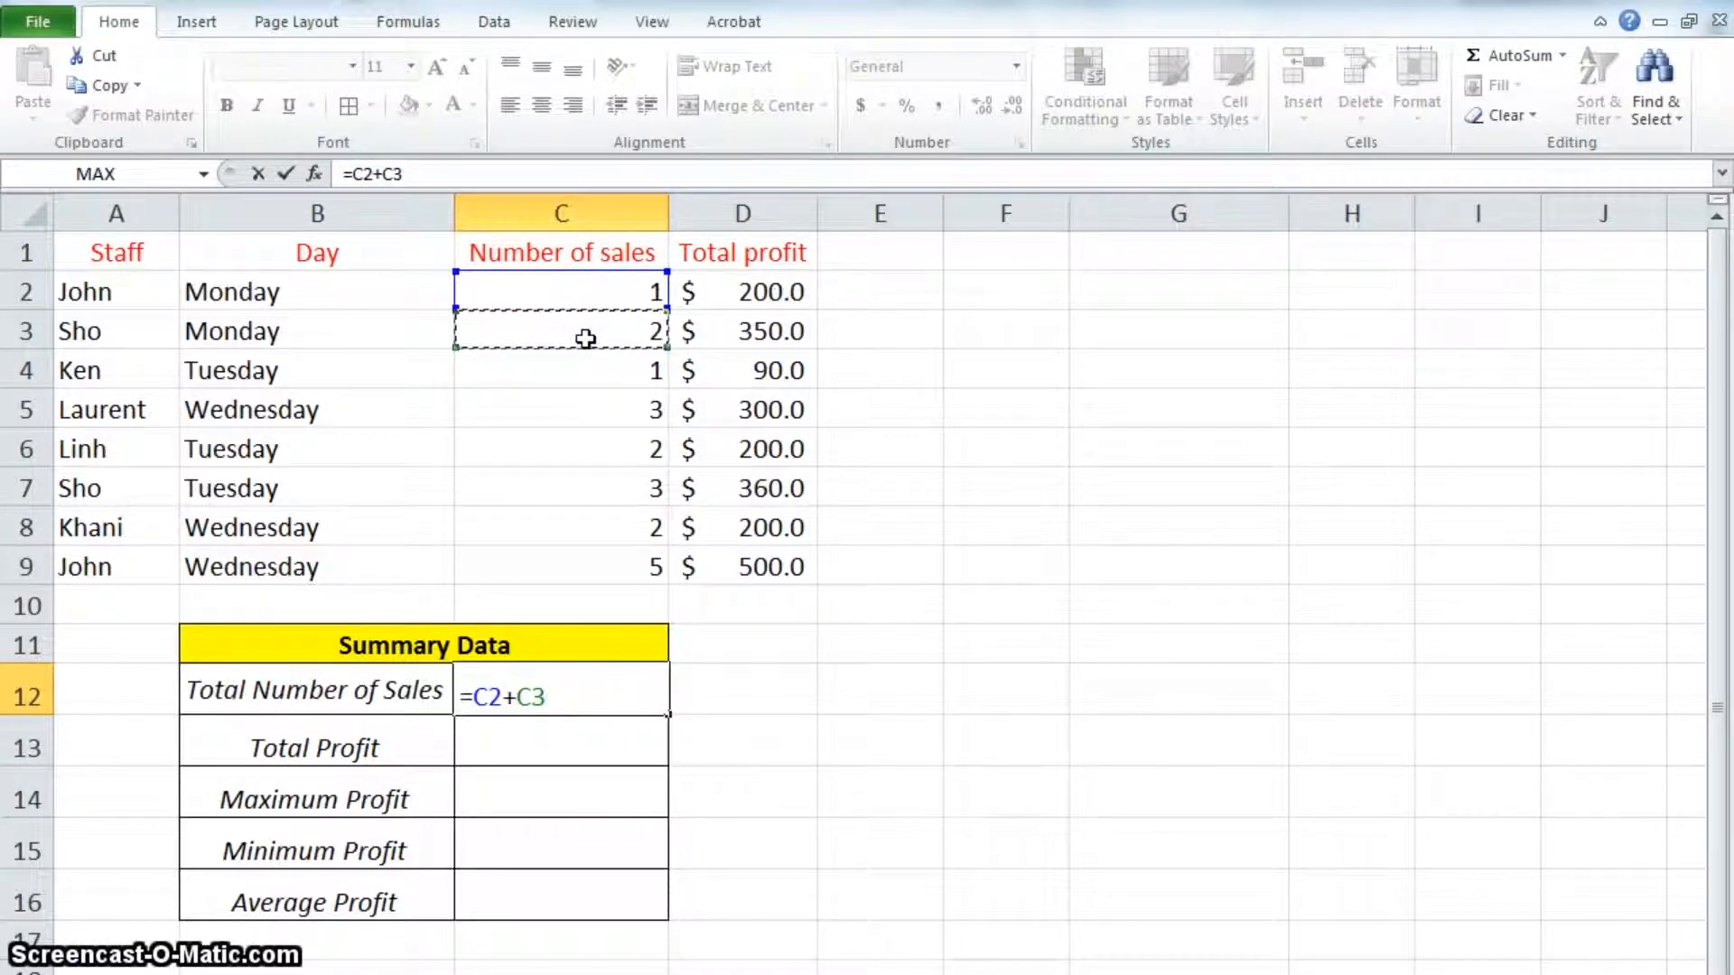
type("+")
left_click(585, 369)
type("+")
left_click(581, 402)
type("+")
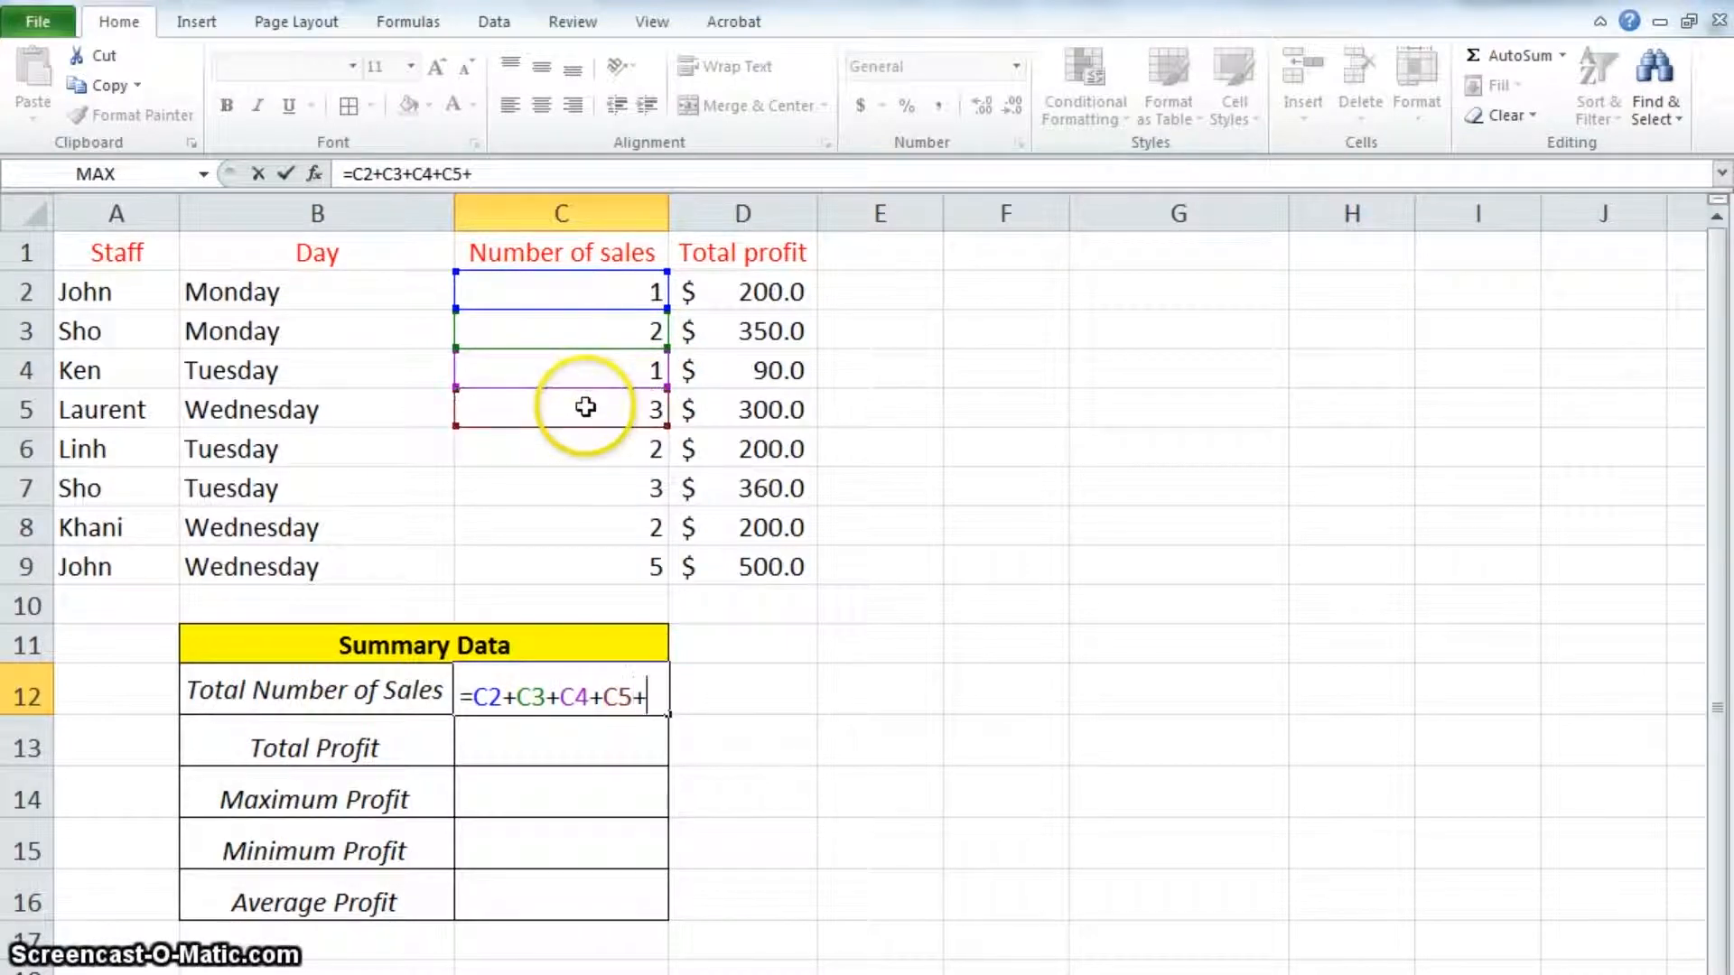
left_click(588, 452)
type("+")
left_click(592, 514)
type("+")
left_click(596, 492)
type("+")
left_click(608, 564)
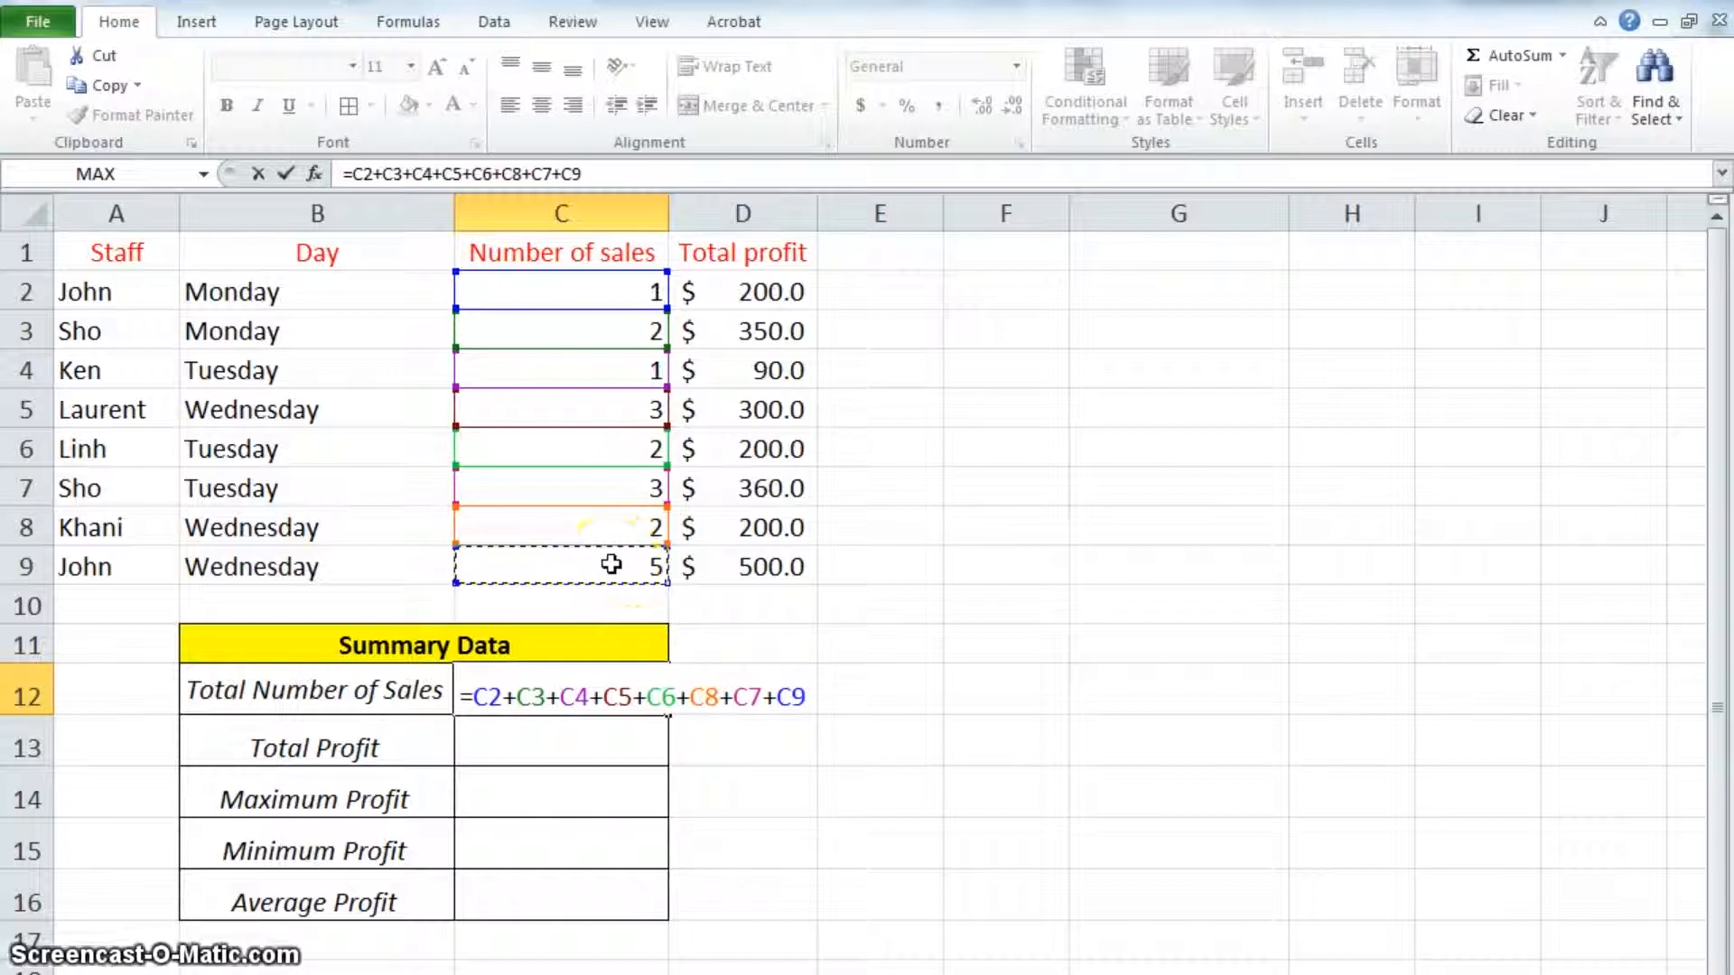
key("Return")
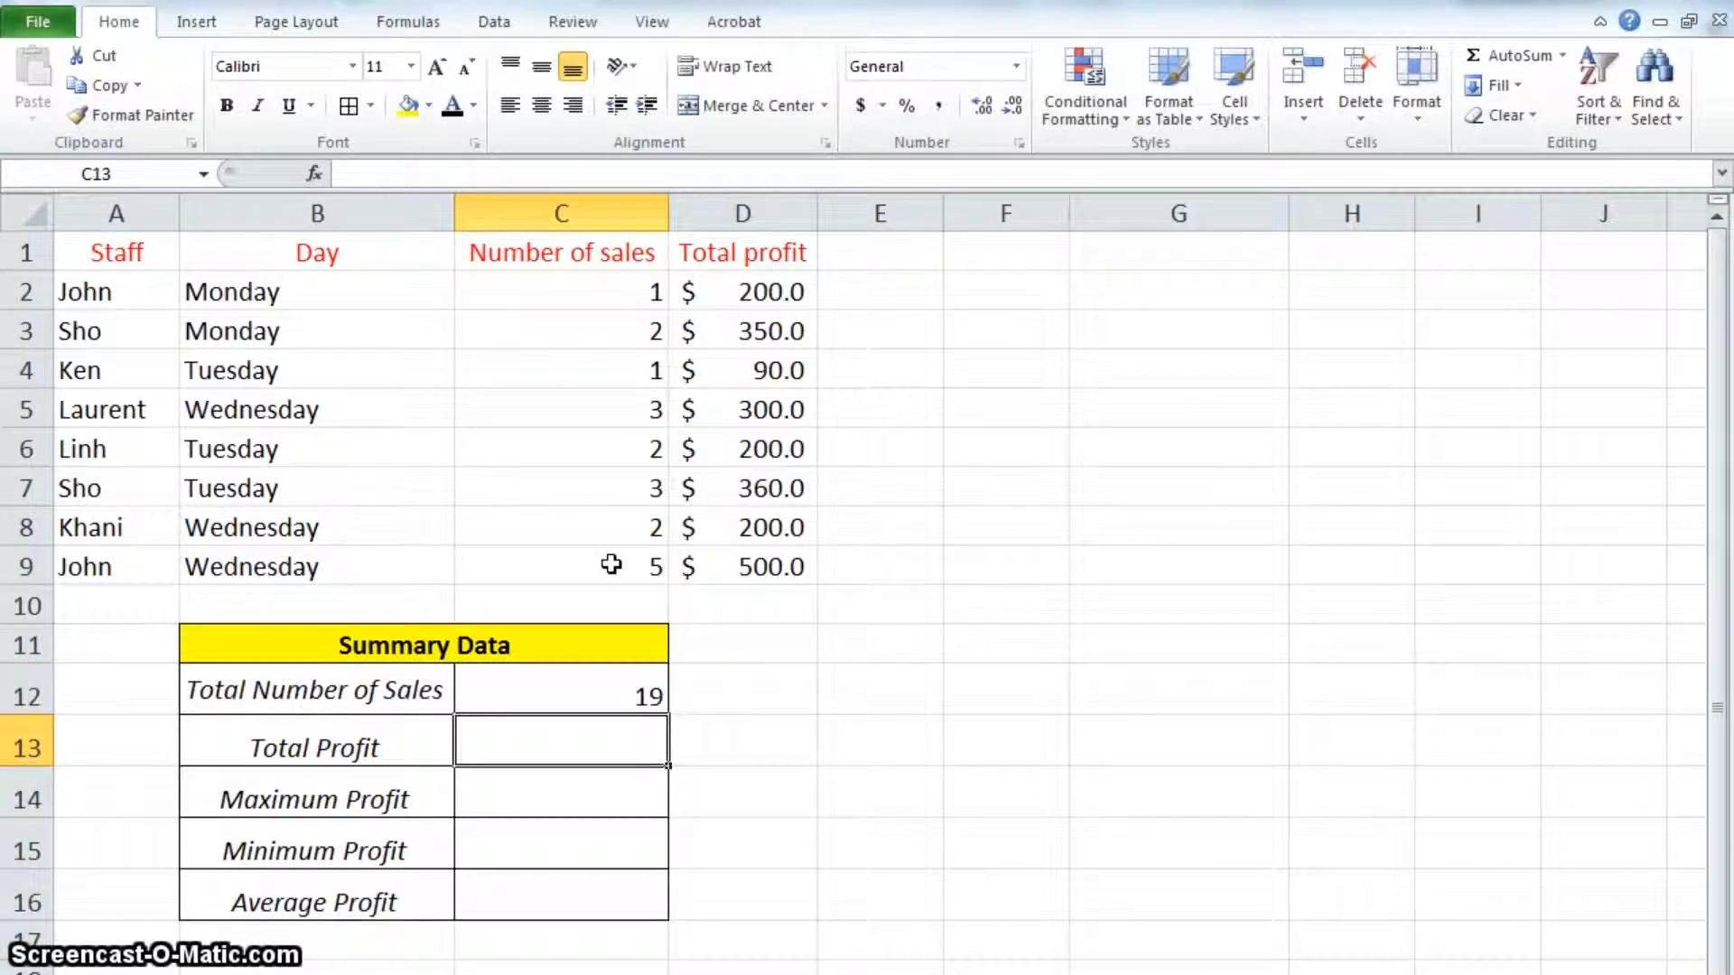
Reopen the addition formula in the Total Number of Sales cell C12, and clear that cell
double_click(583, 687)
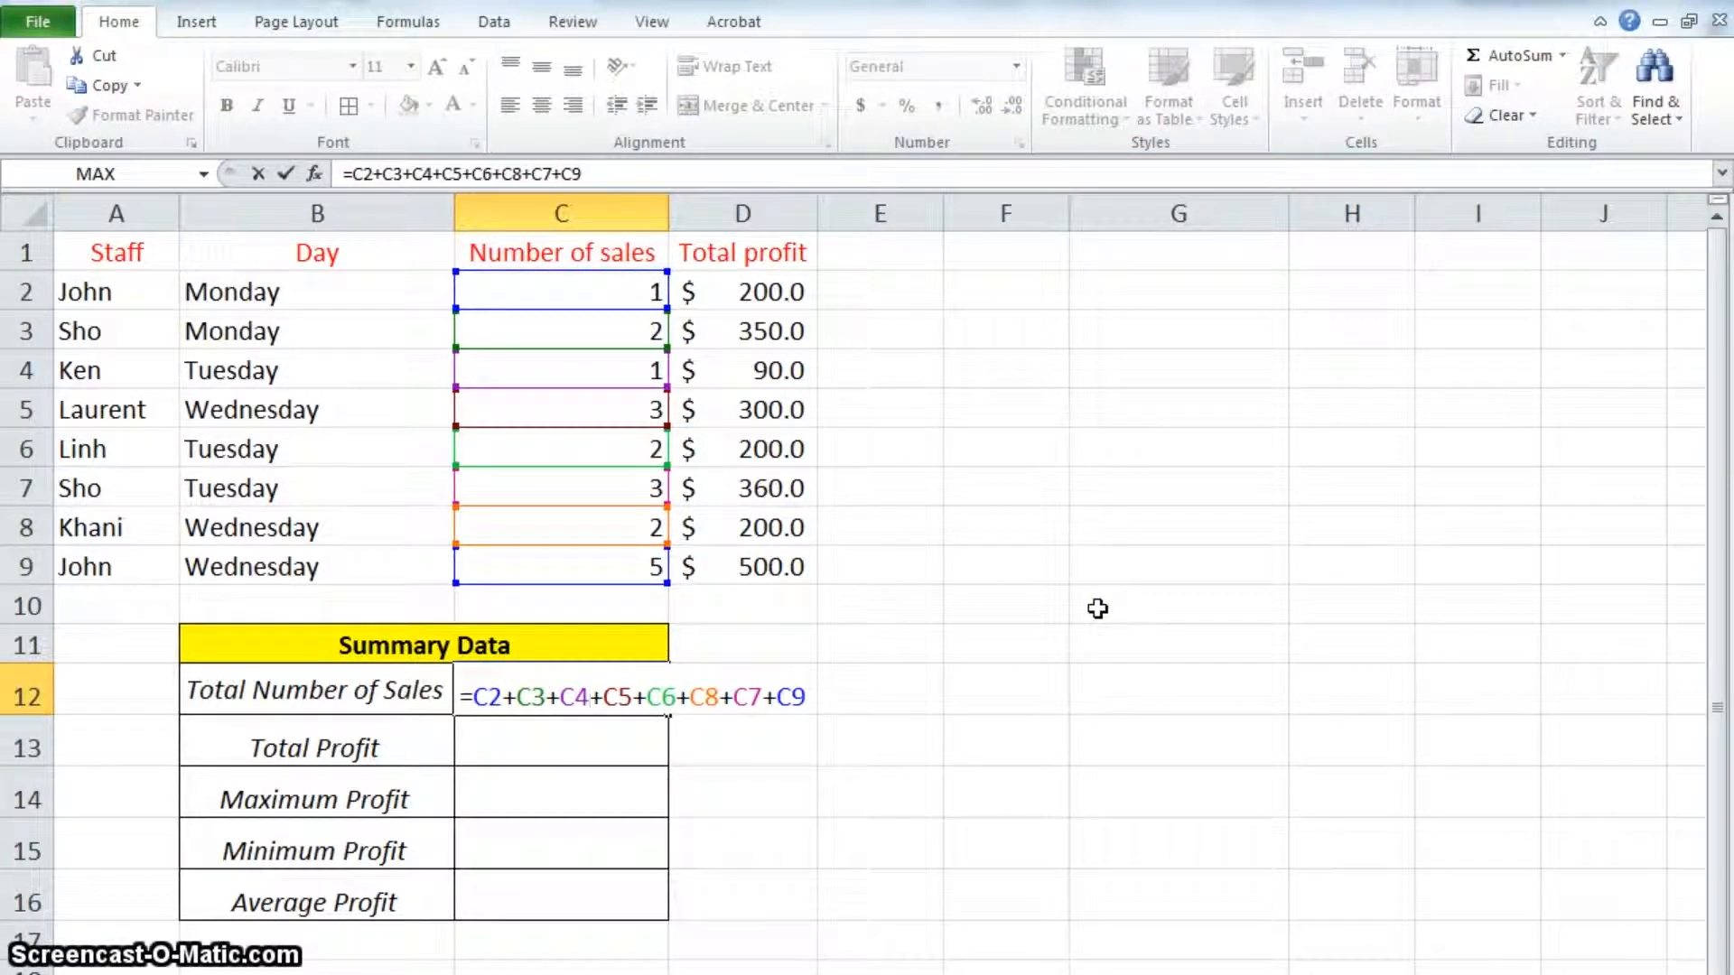
left_click(867, 638)
key("Delete")
Enter the formula =SUM(C2:C9) in C12 to calculate the Total Number of Sales
left_click(618, 695)
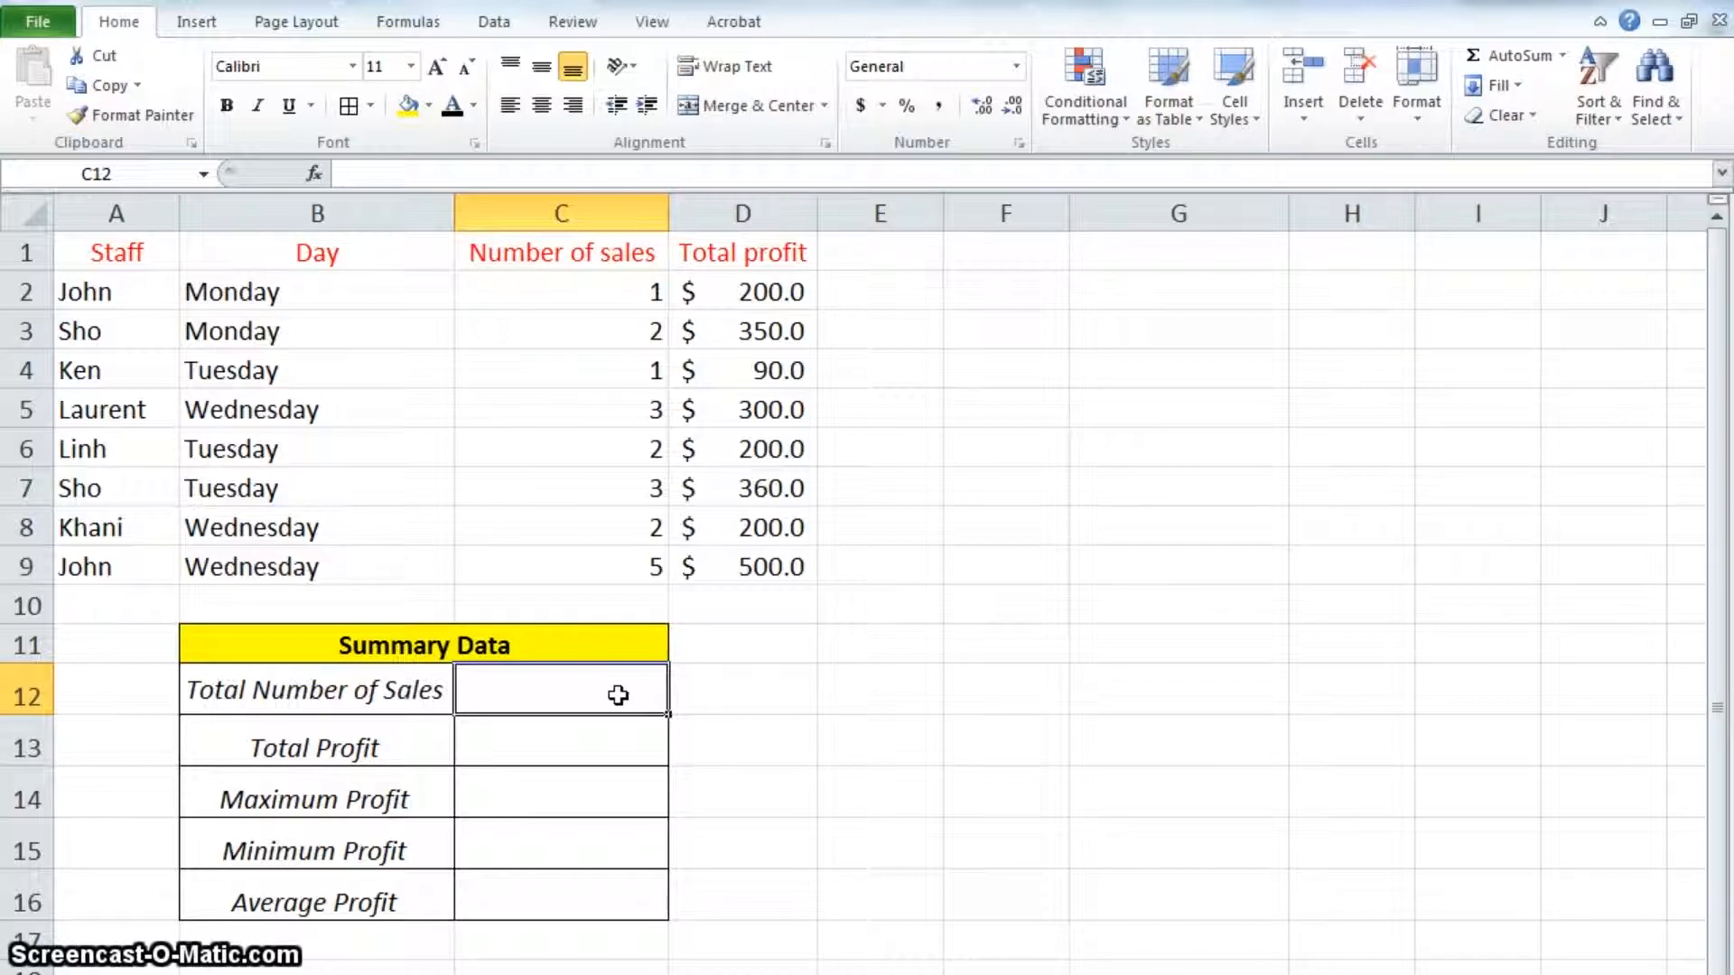
type("=")
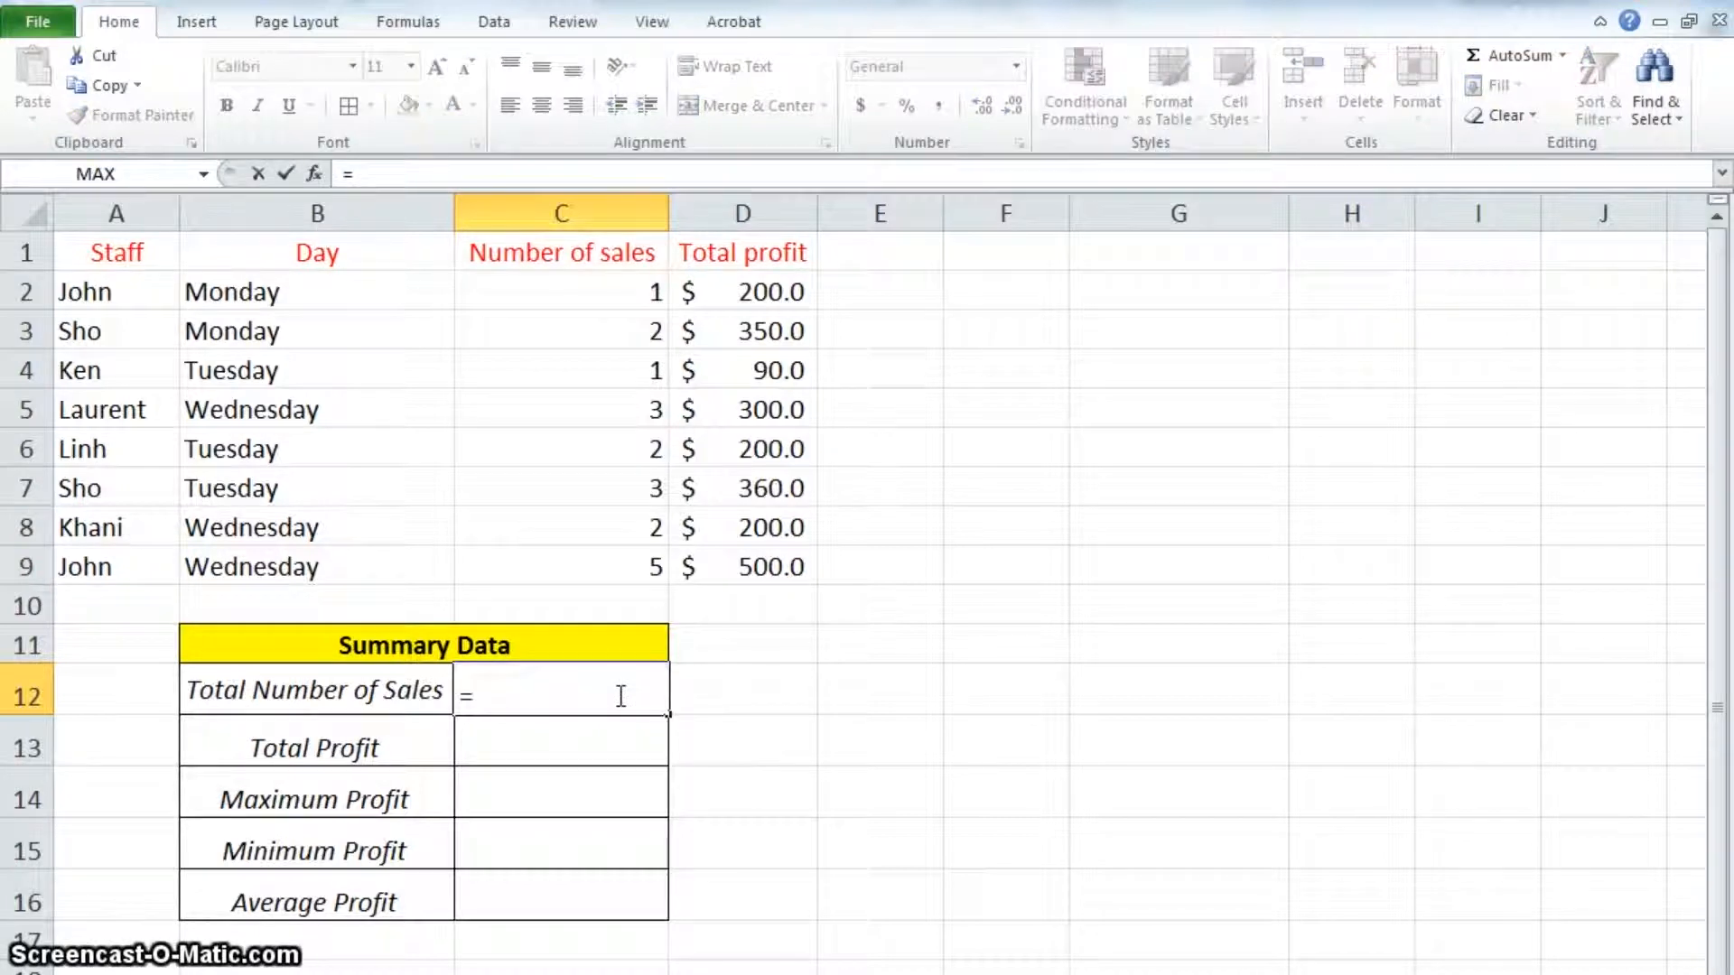
type("sum")
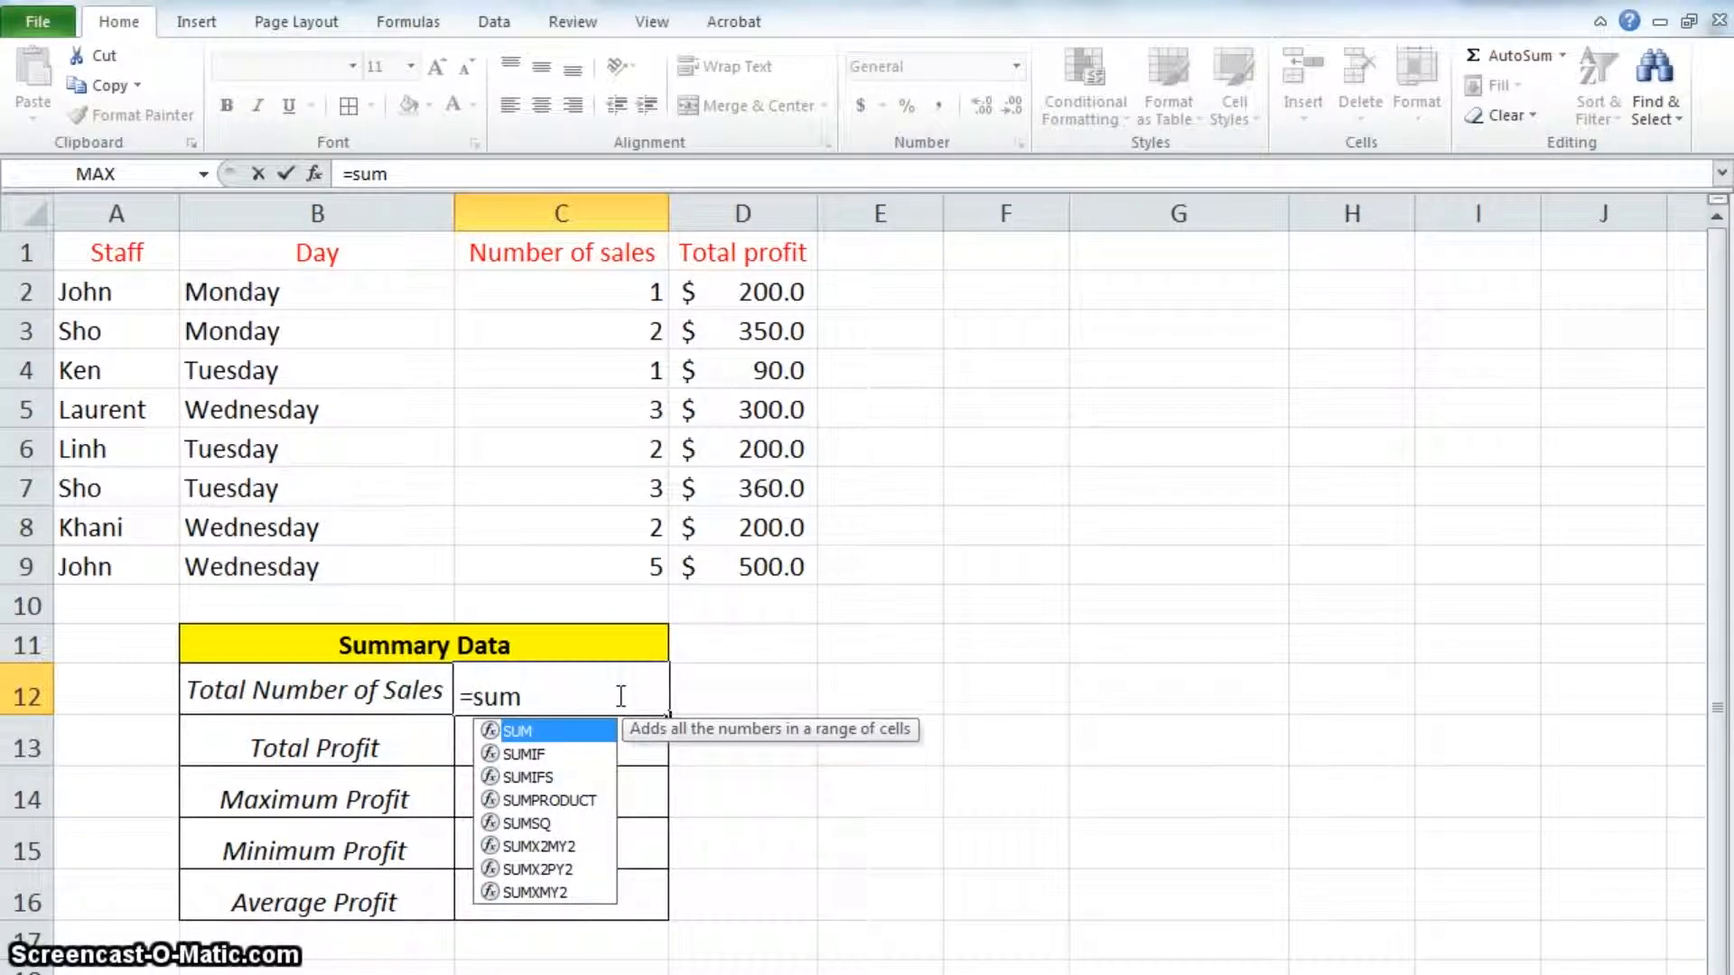
type("(")
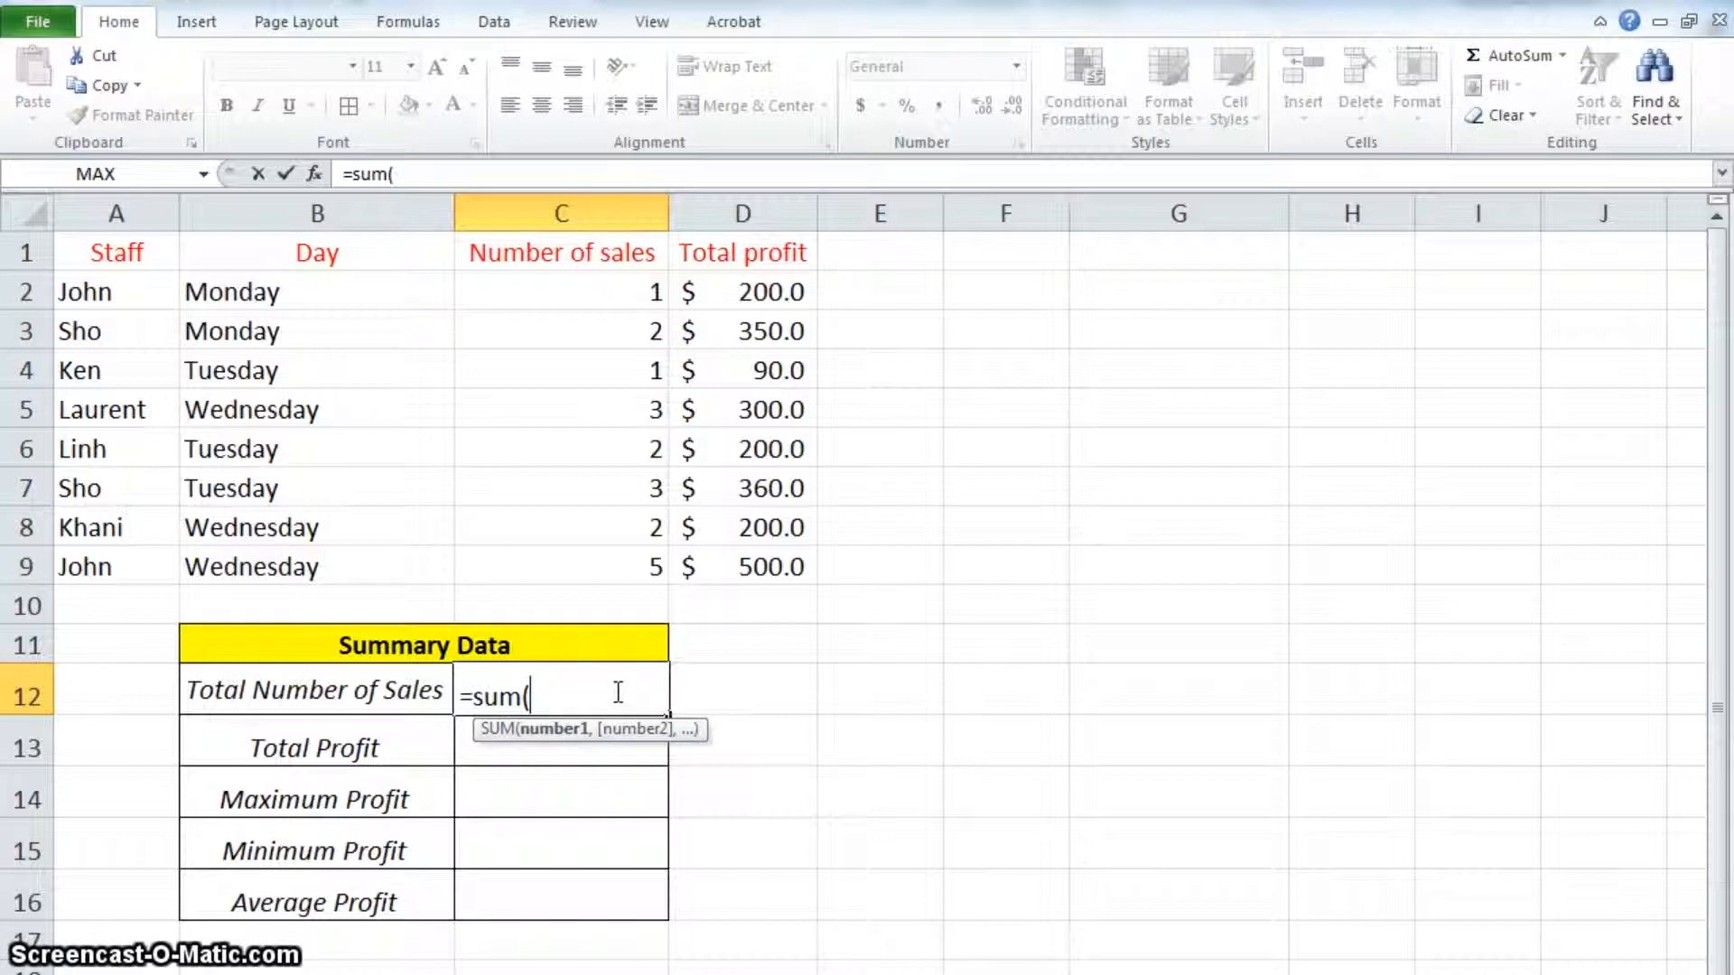
left_click(540, 702)
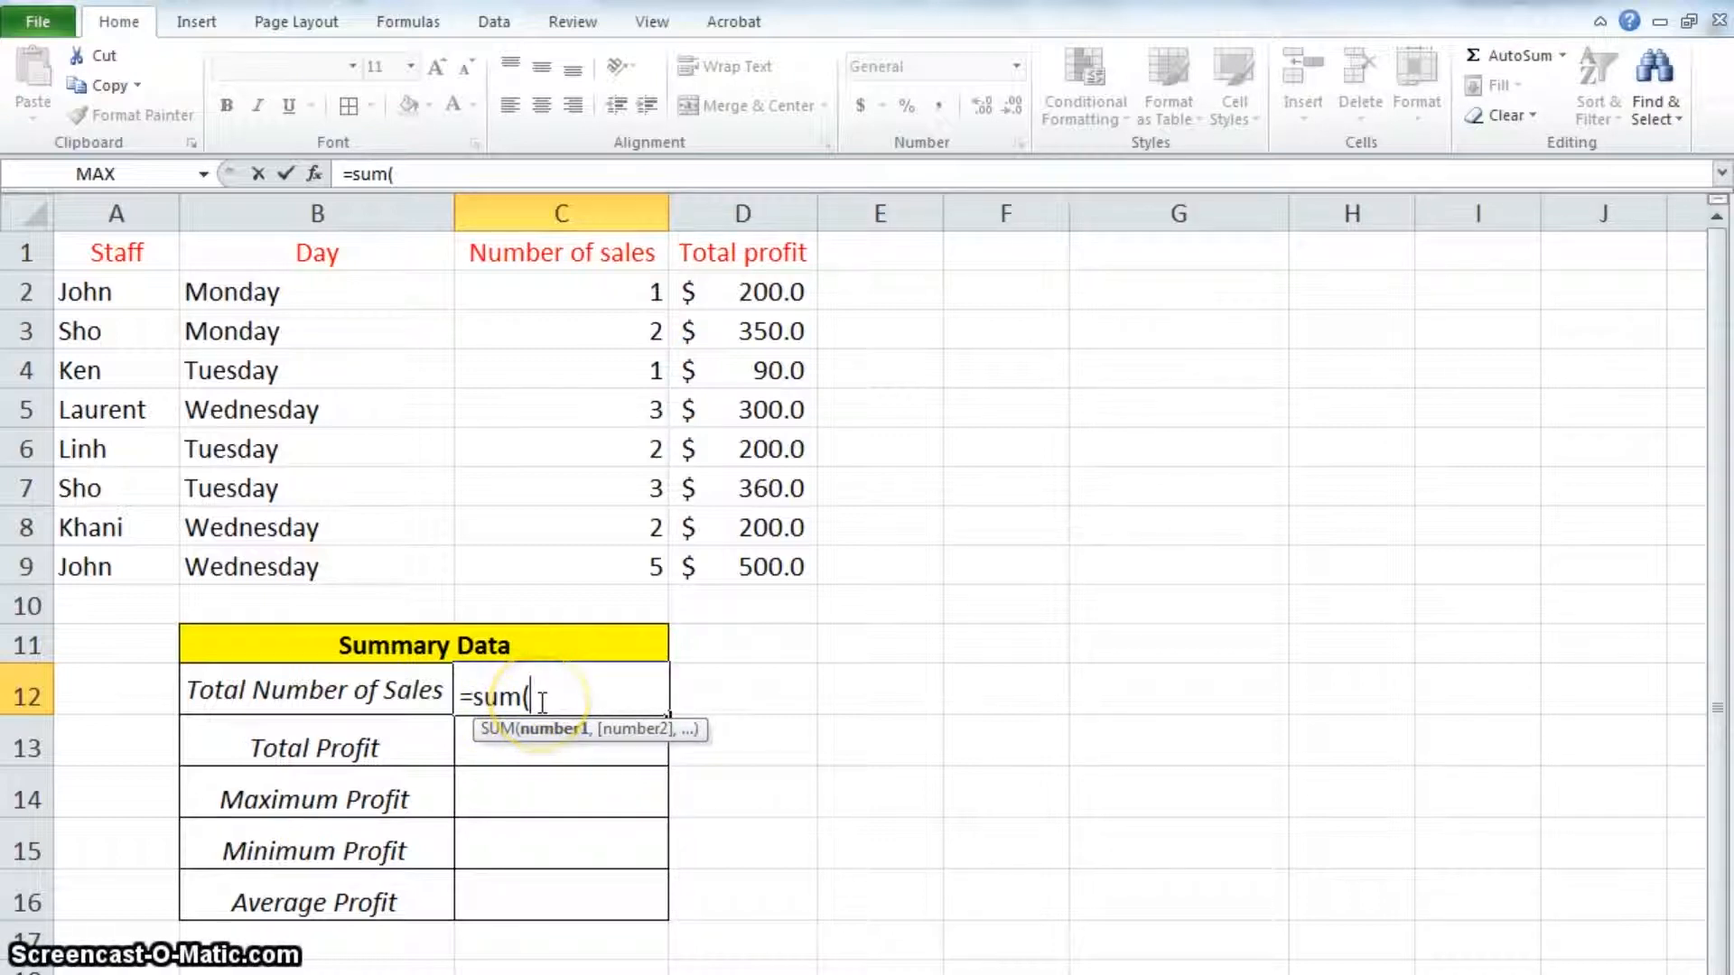
left_click_drag(604, 282, 627, 581)
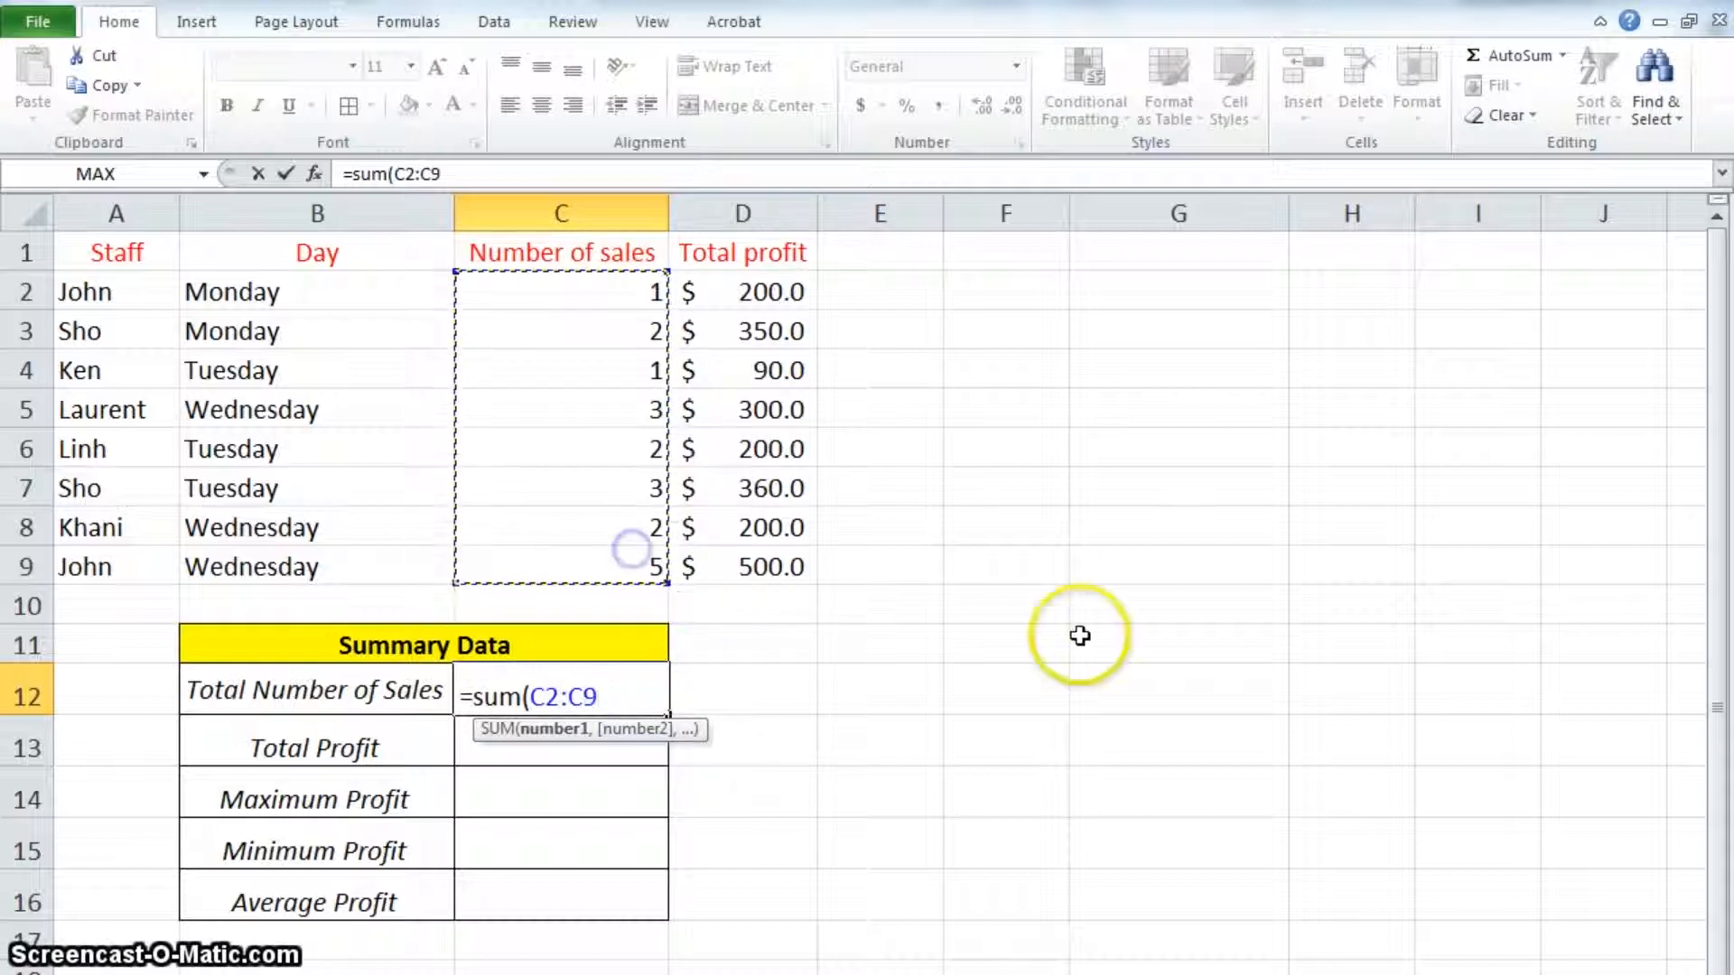
type(")")
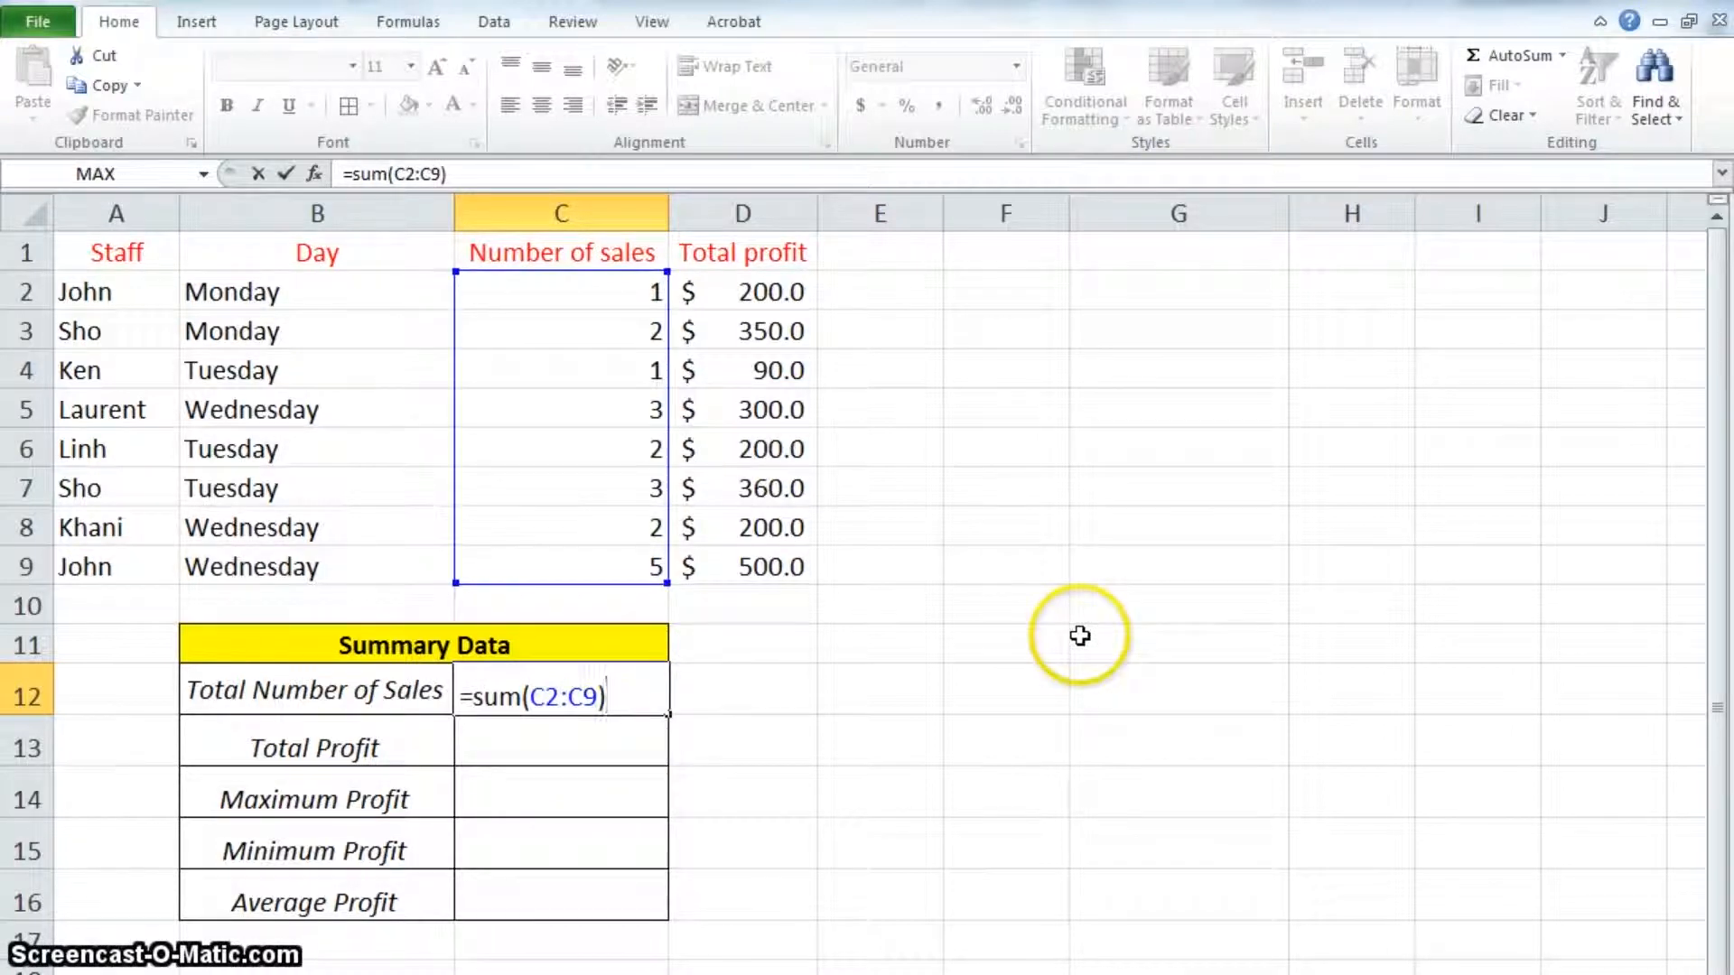
key("Return")
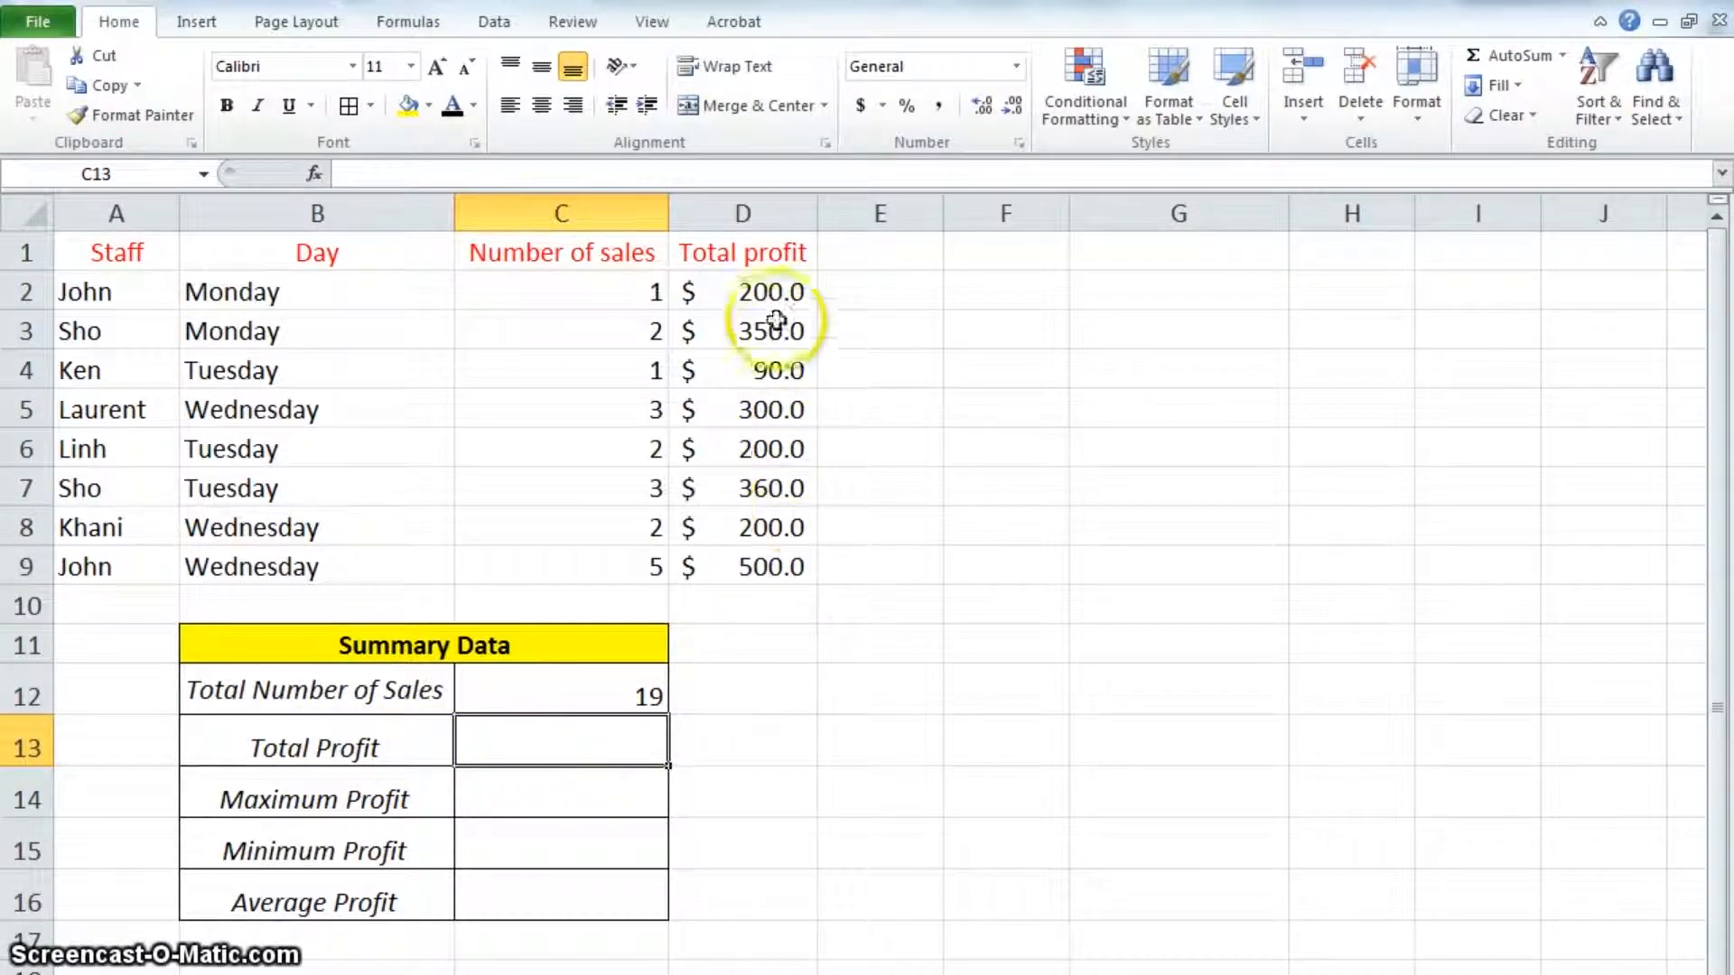
Enter the formula =SUM(D2:D9) in C13 to calculate the Total Profit
left_click_drag(775, 292, 762, 565)
left_click(579, 741)
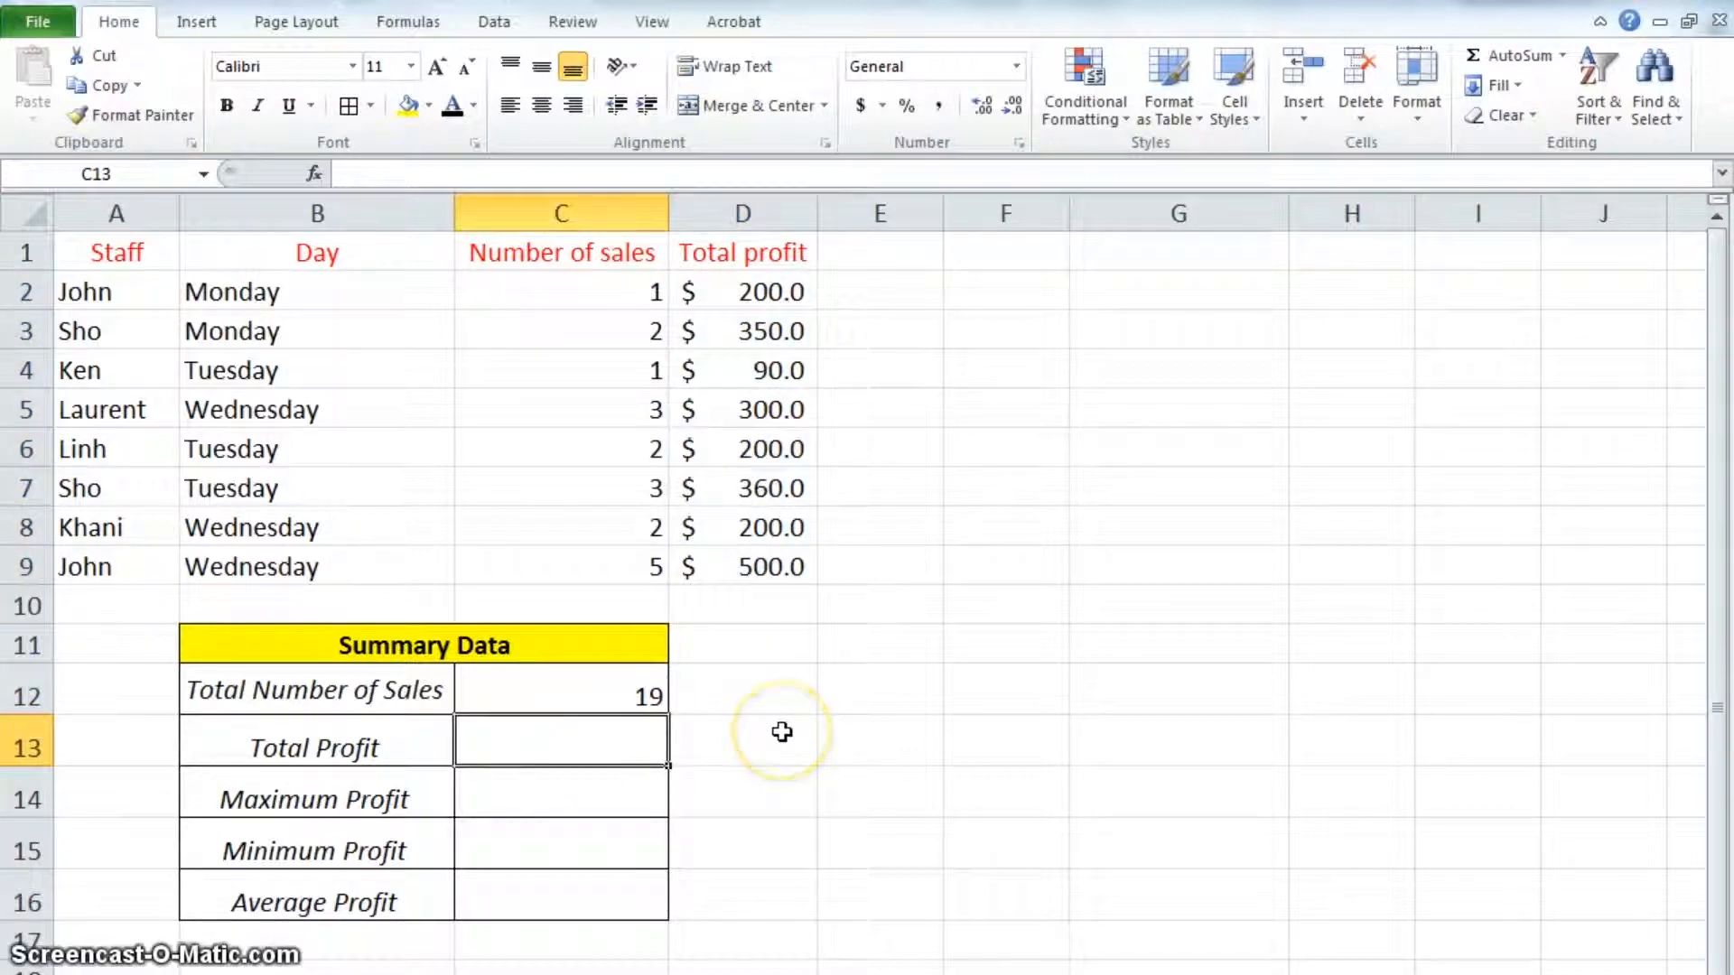
type("=sum(")
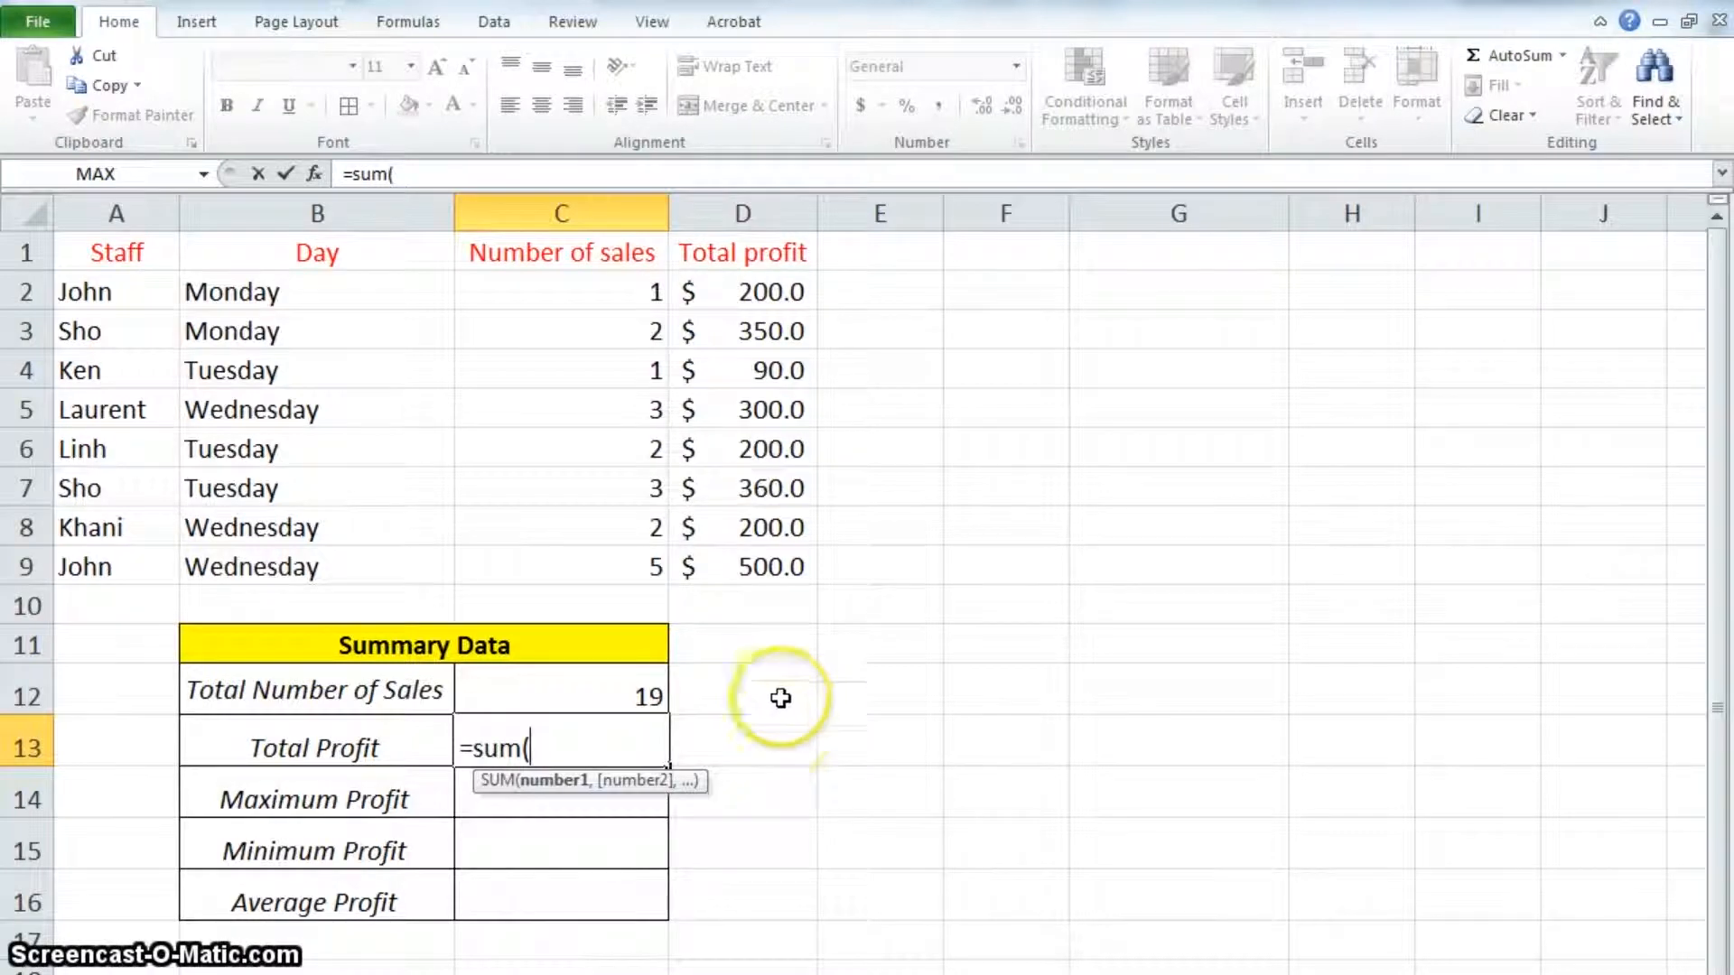
left_click_drag(774, 281, 787, 573)
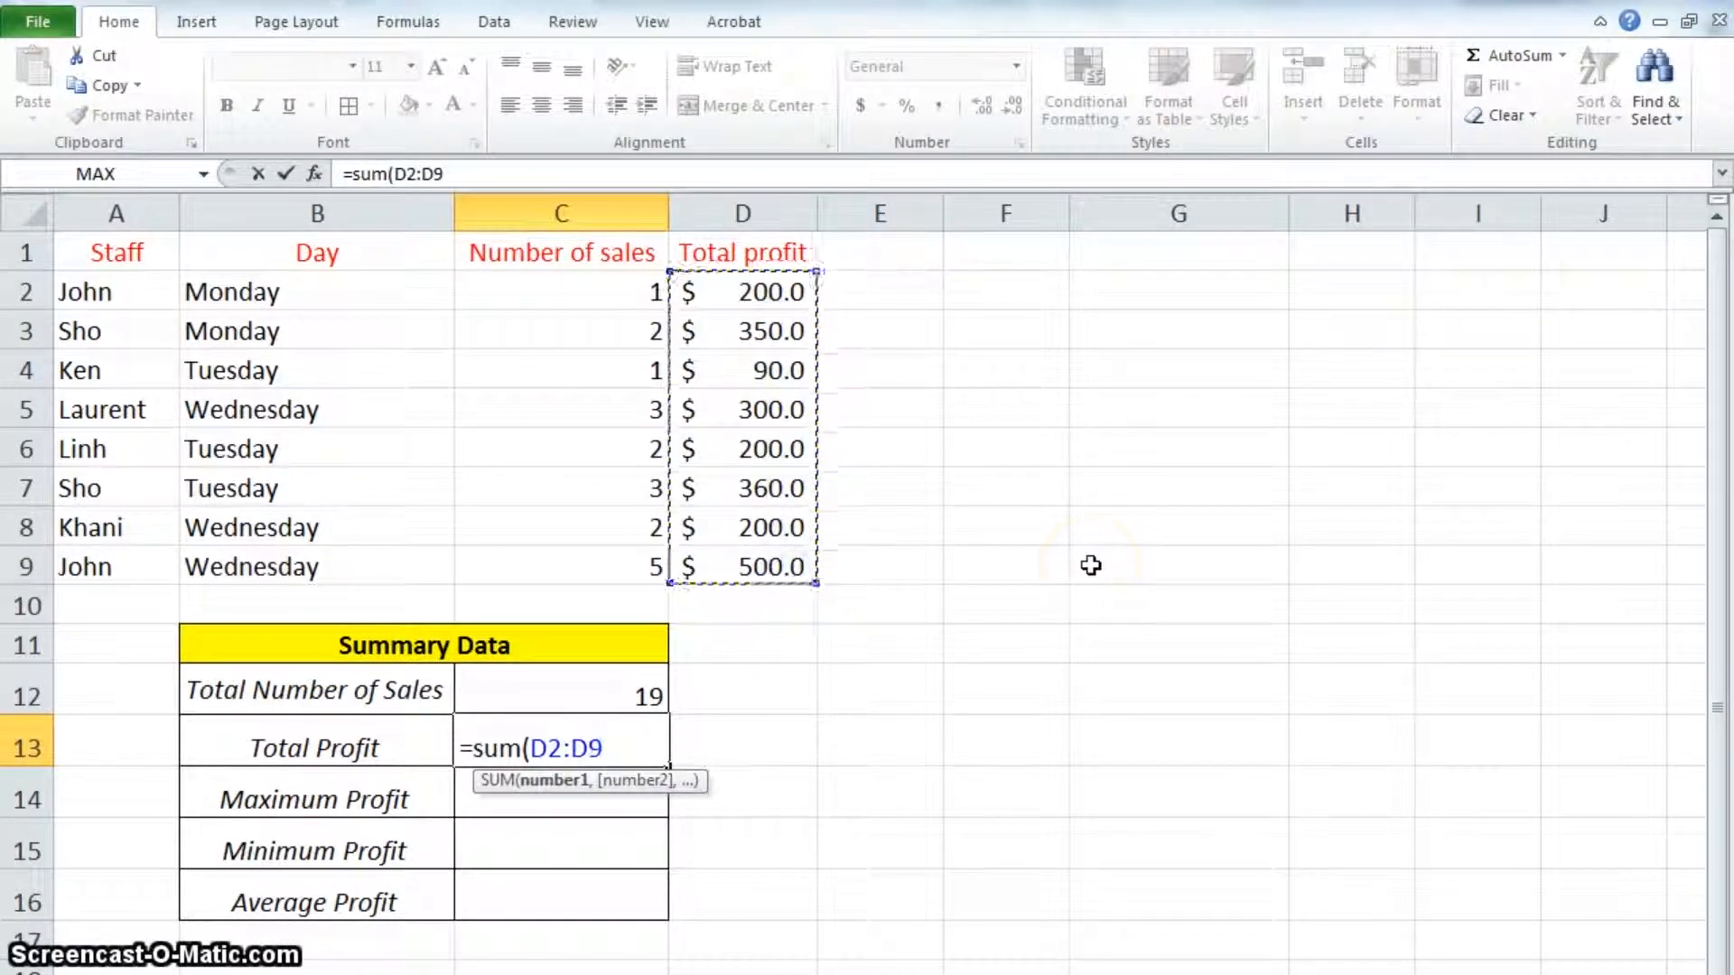
type(")")
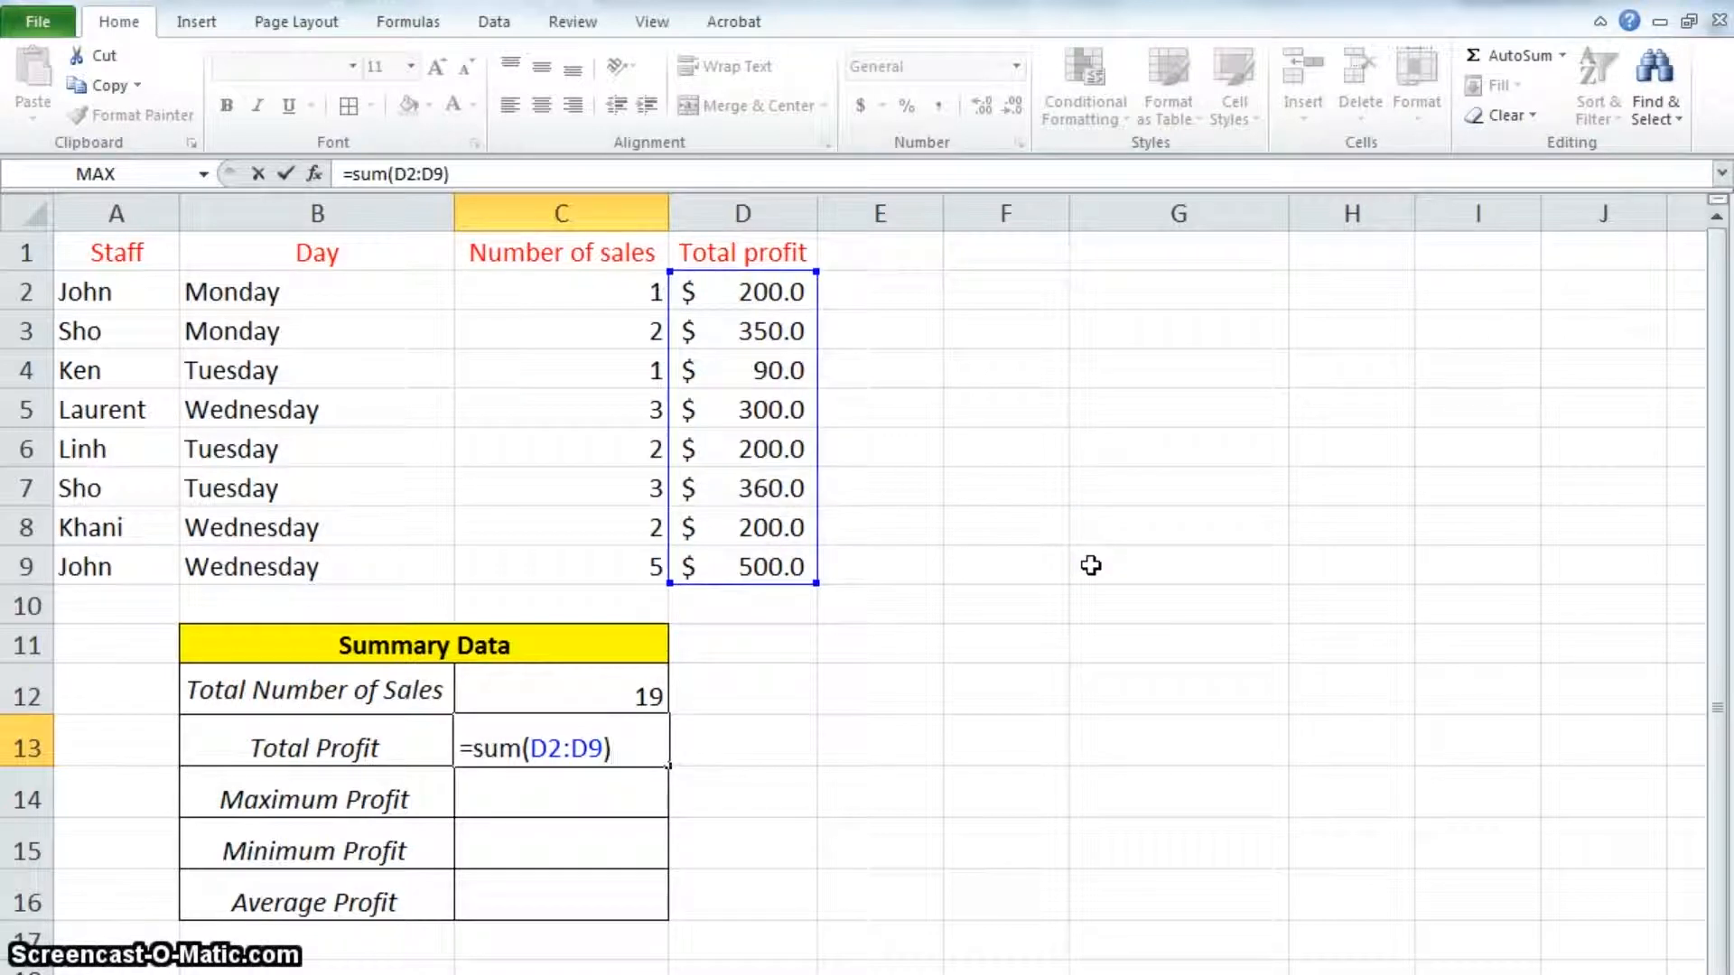
key("Return")
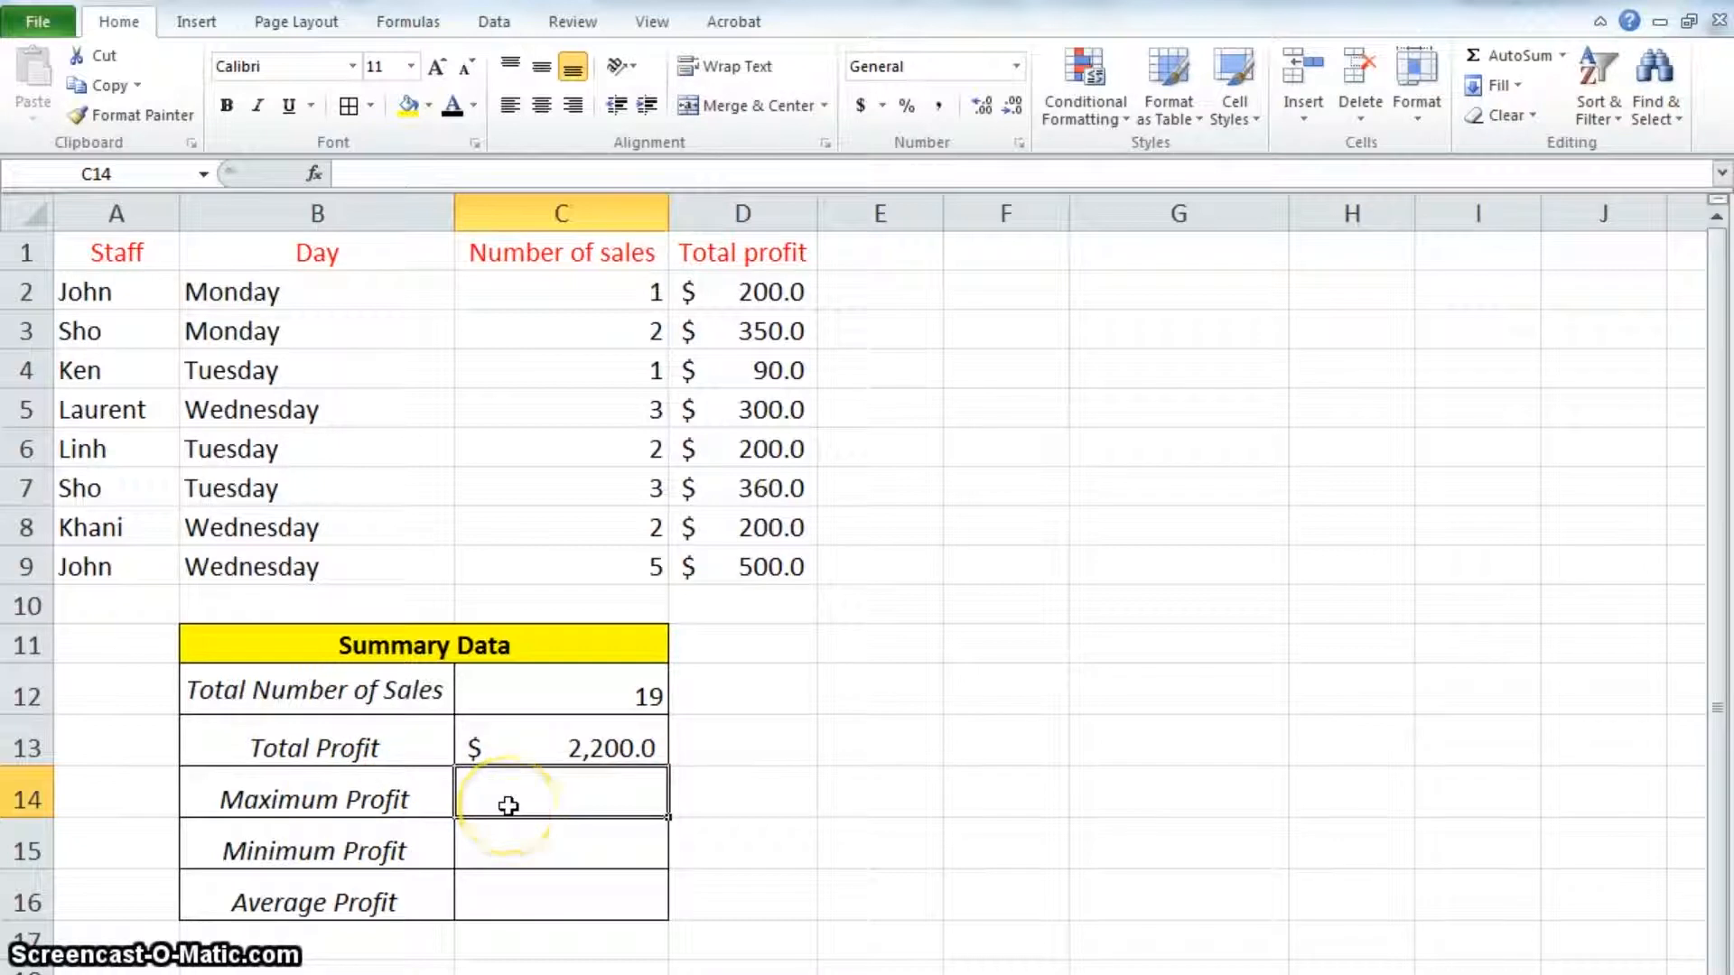
Enter the formula =MAX(D2:D9) in C14 to calculate the Maximum Profit
type("=")
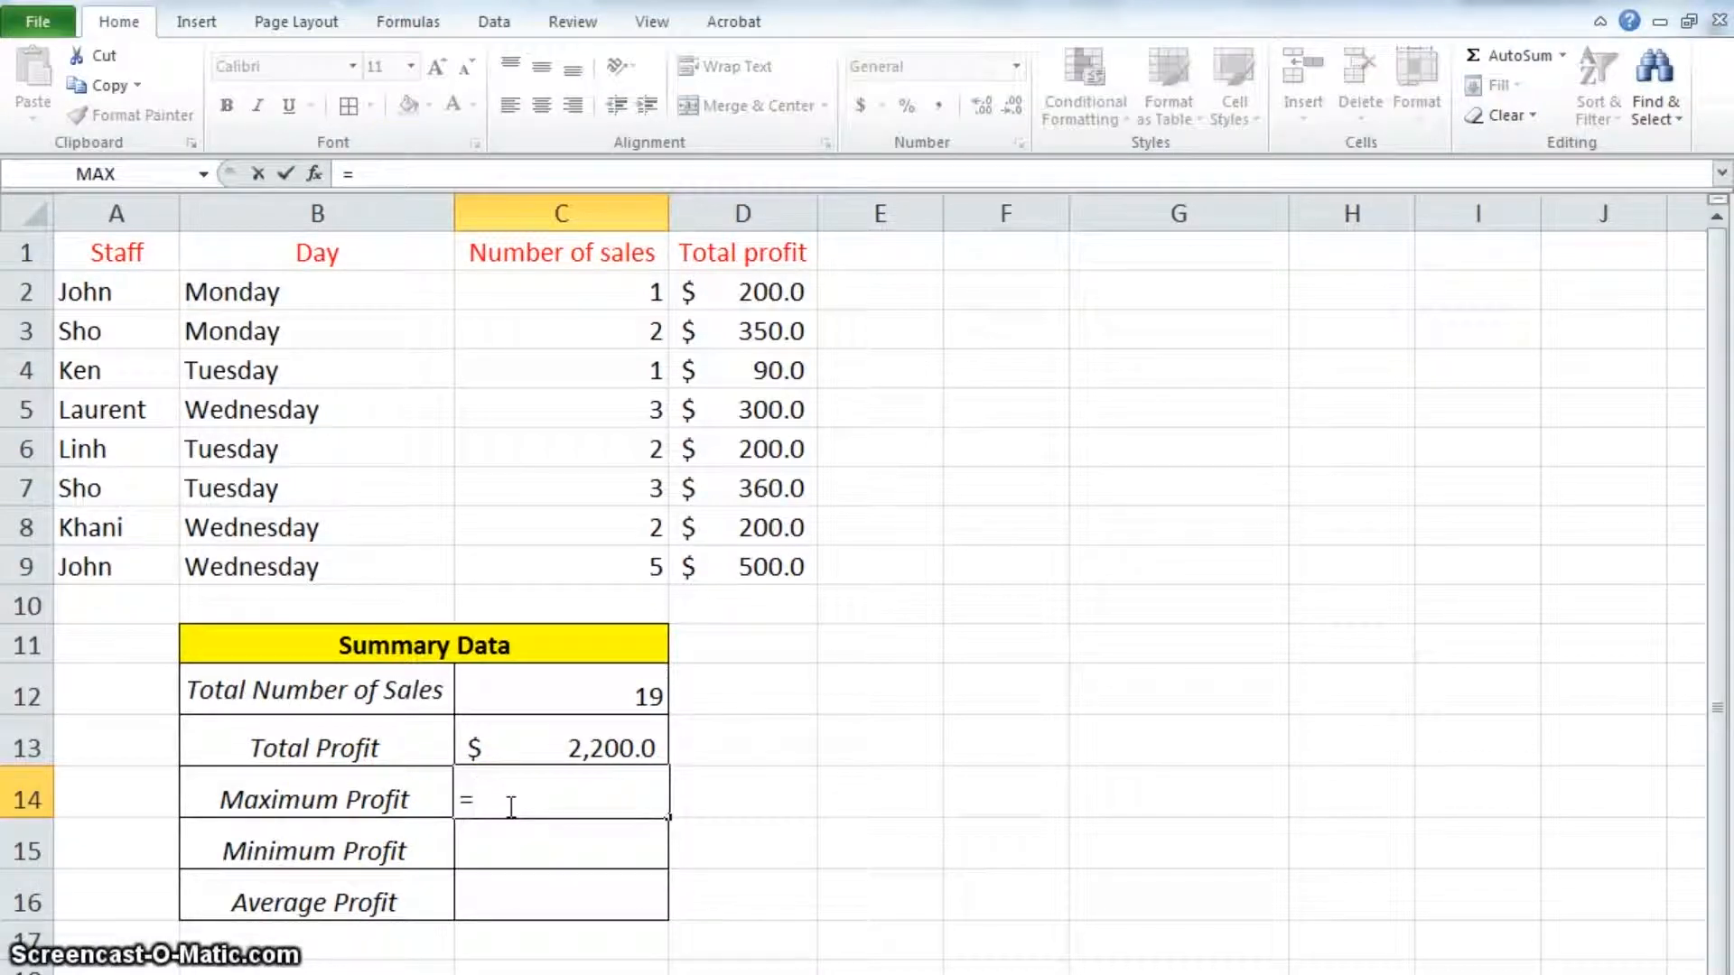
type("max")
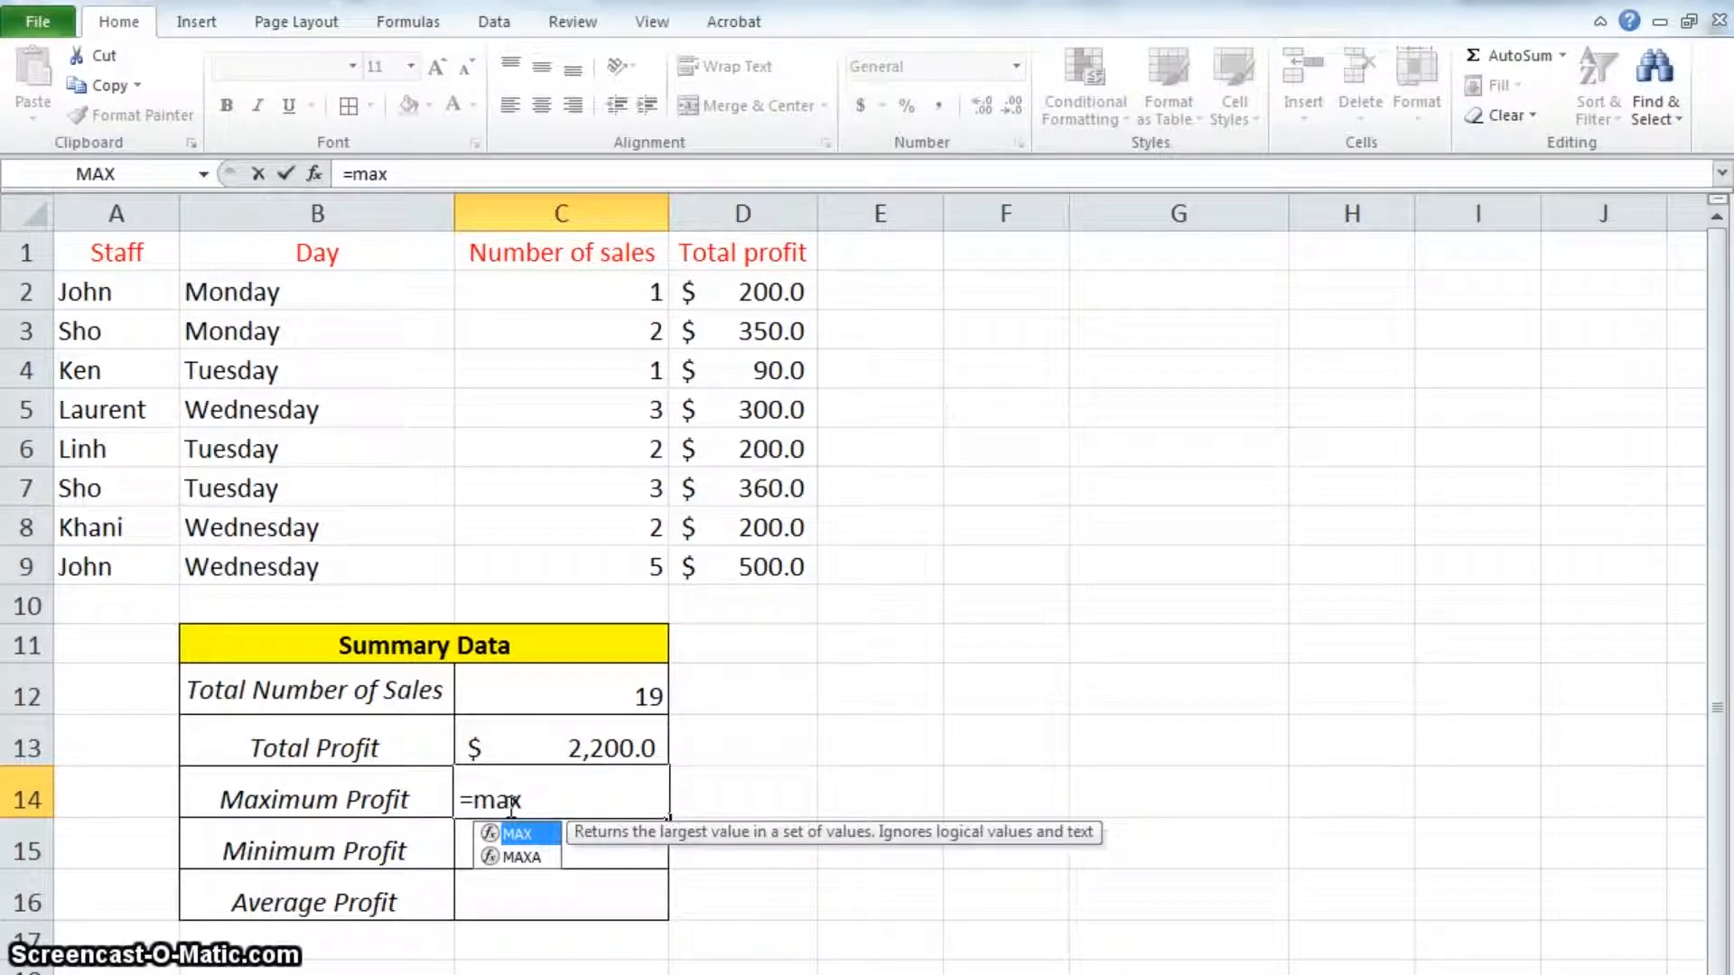
type("(")
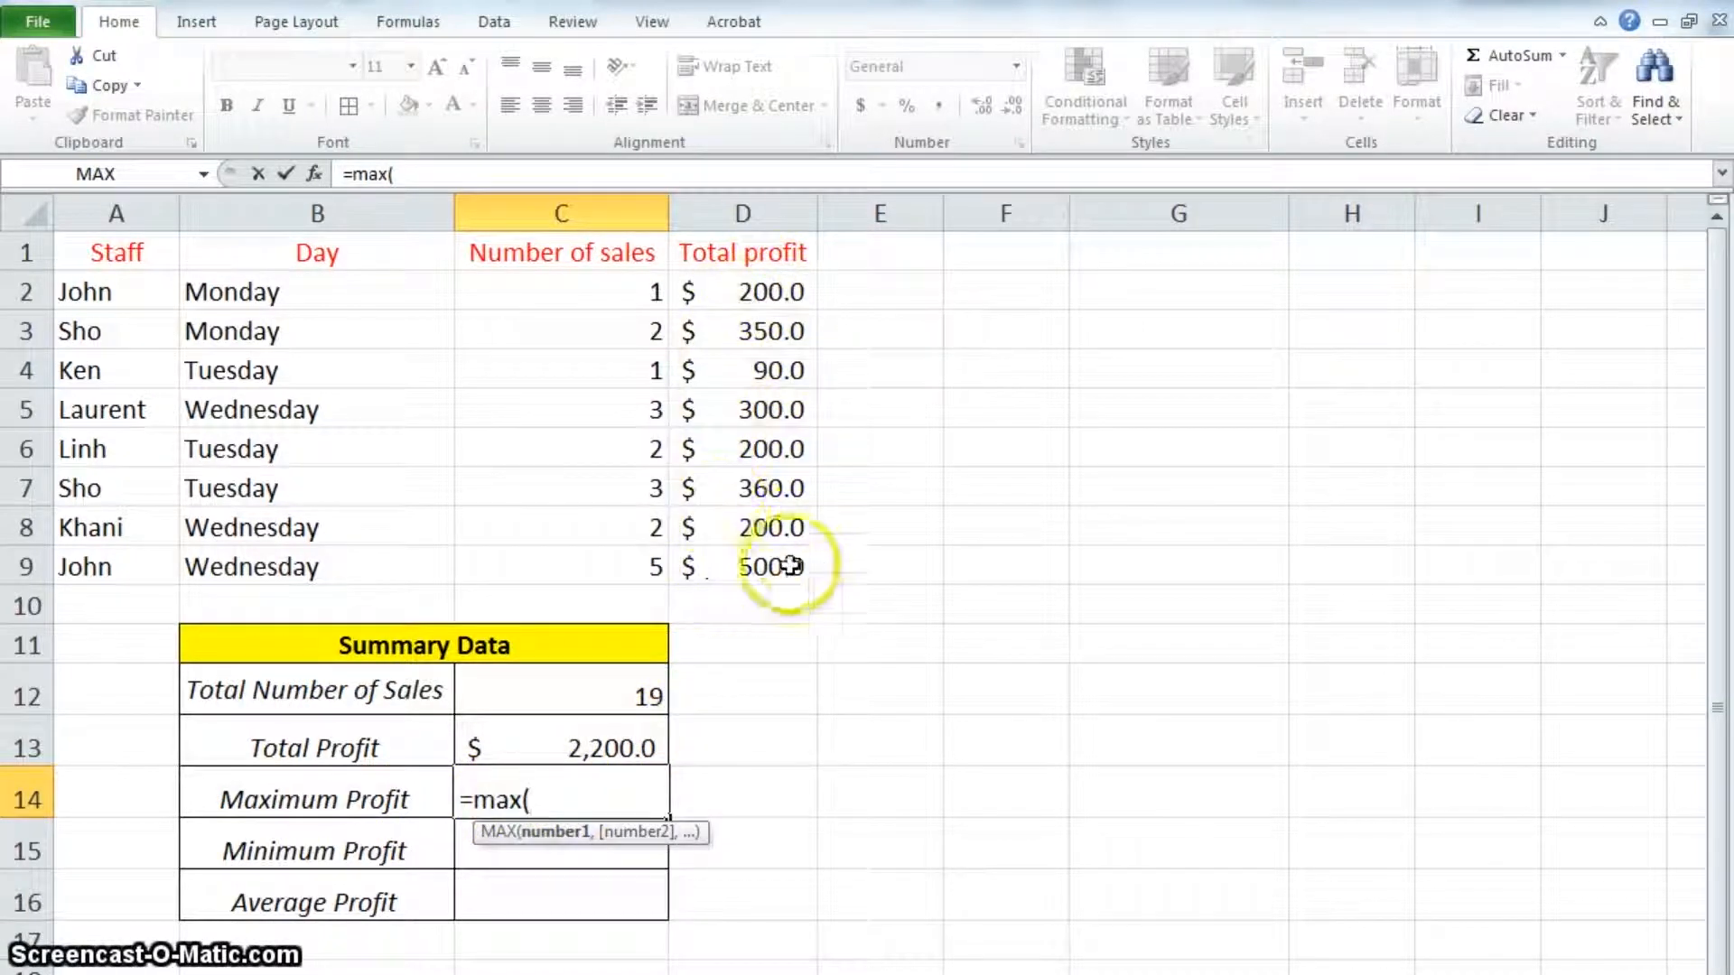
left_click_drag(778, 289, 789, 569)
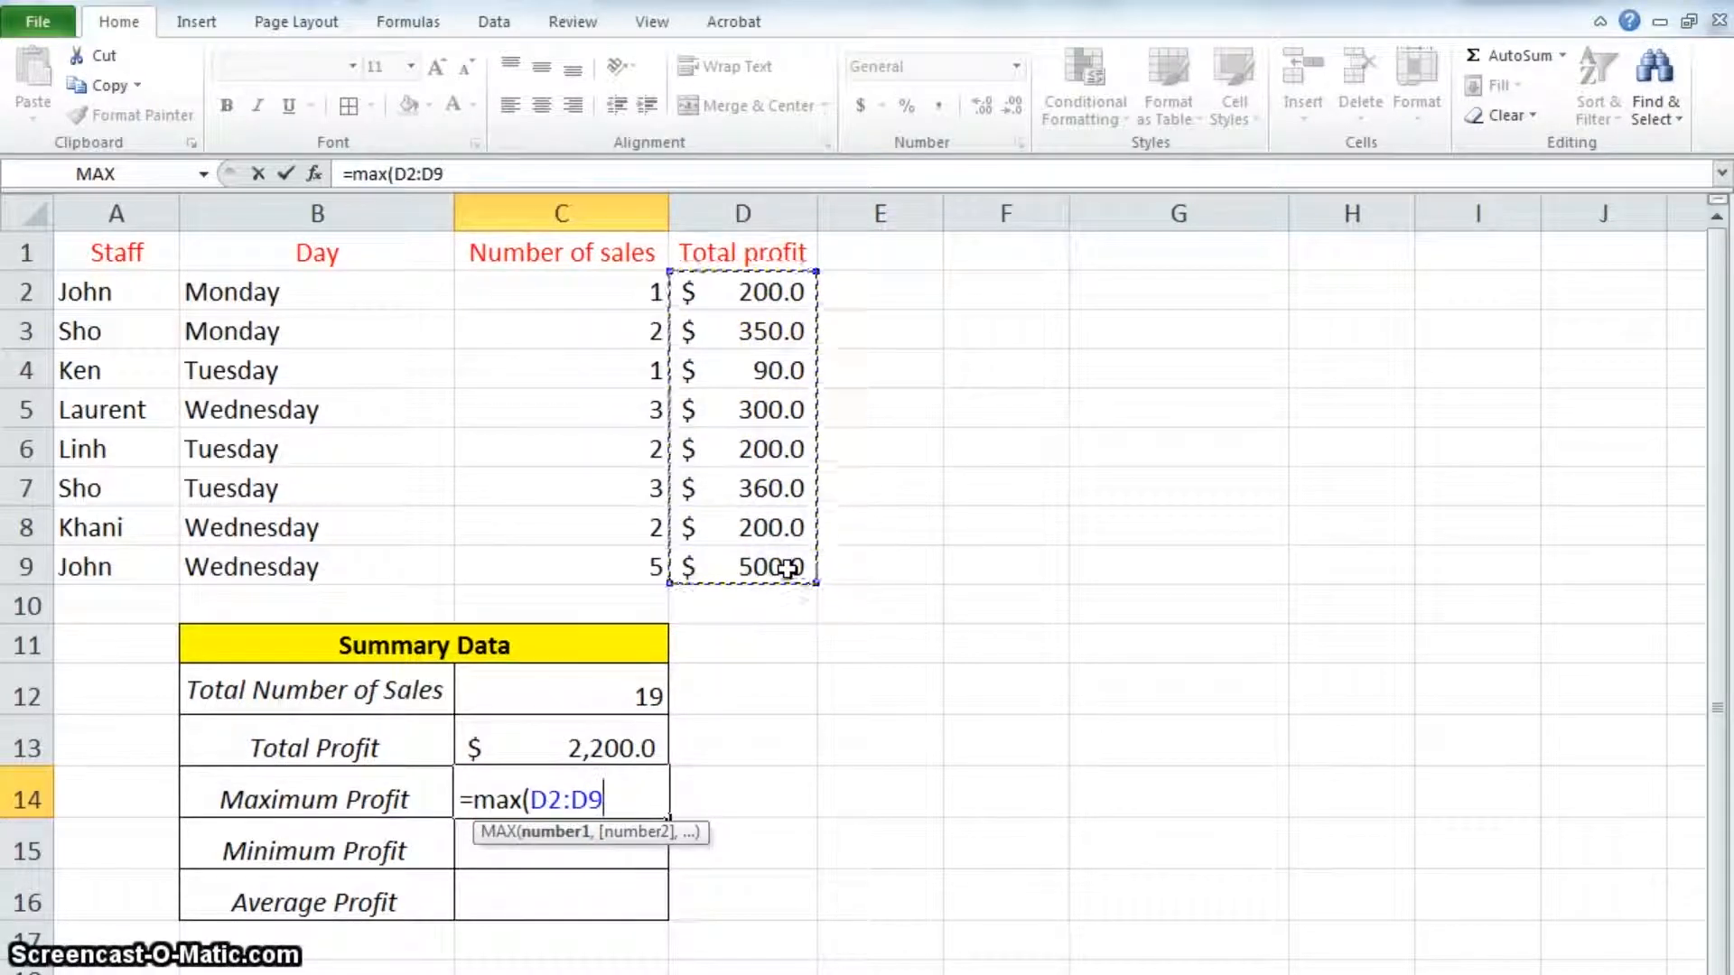
key("Return")
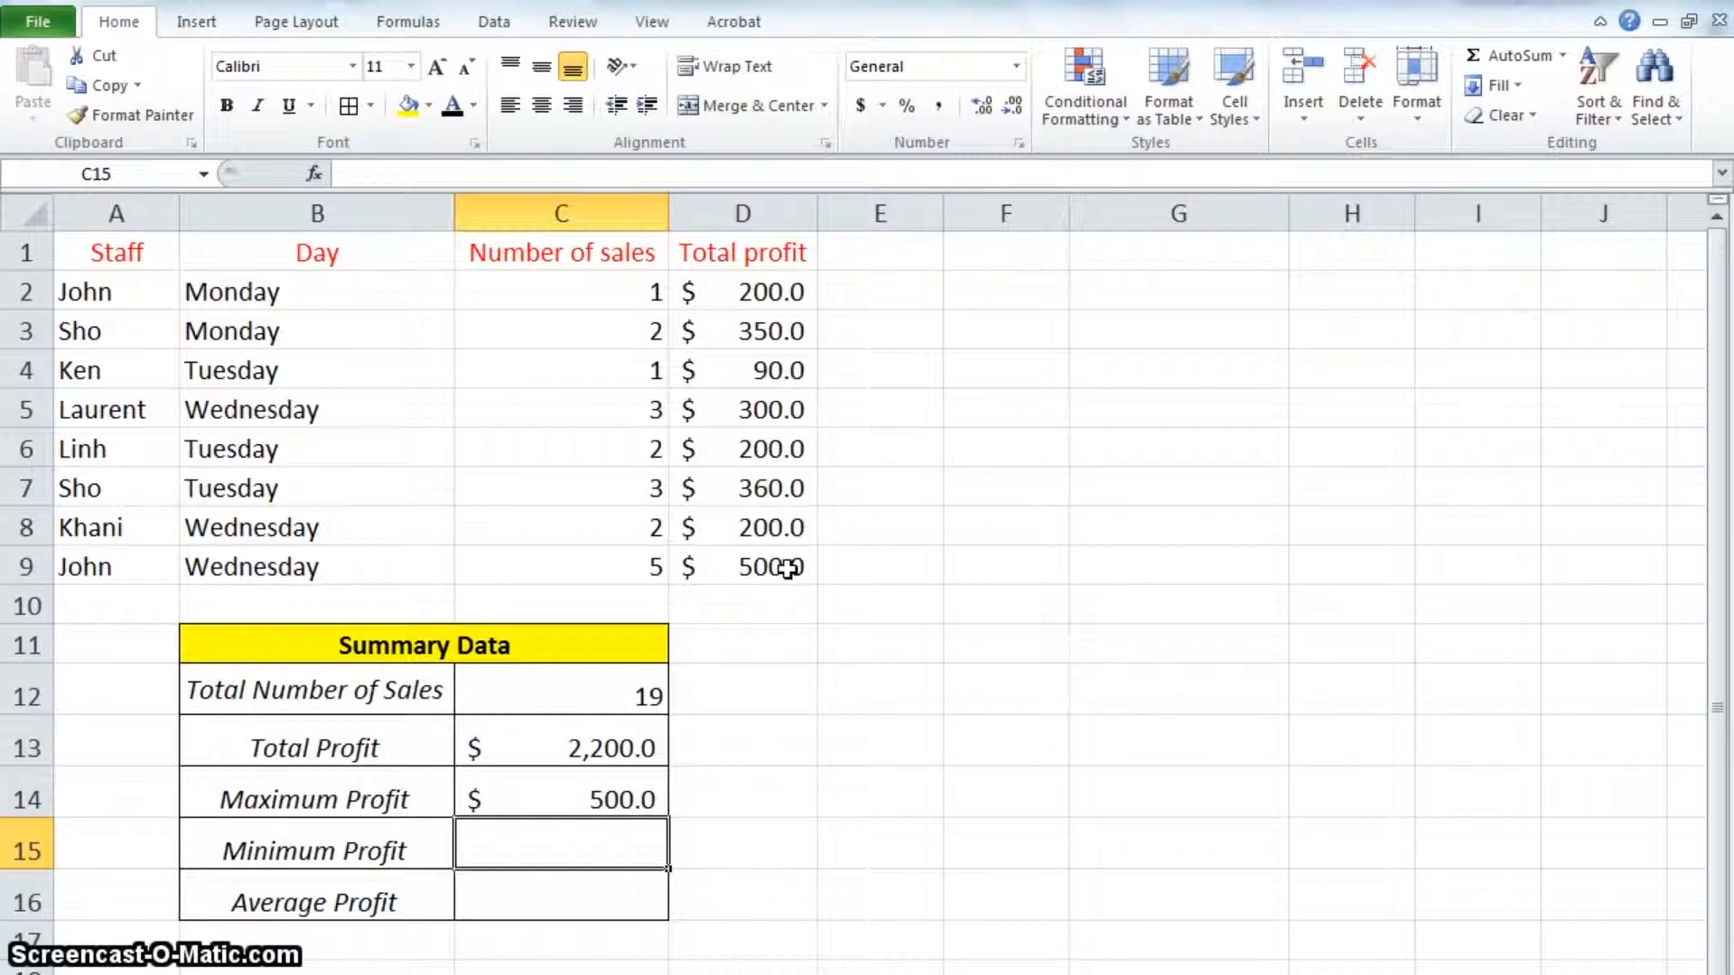
Enter the formula =MIN(D2:D9) in C15 to calculate the Minimum Profit
left_click(531, 856)
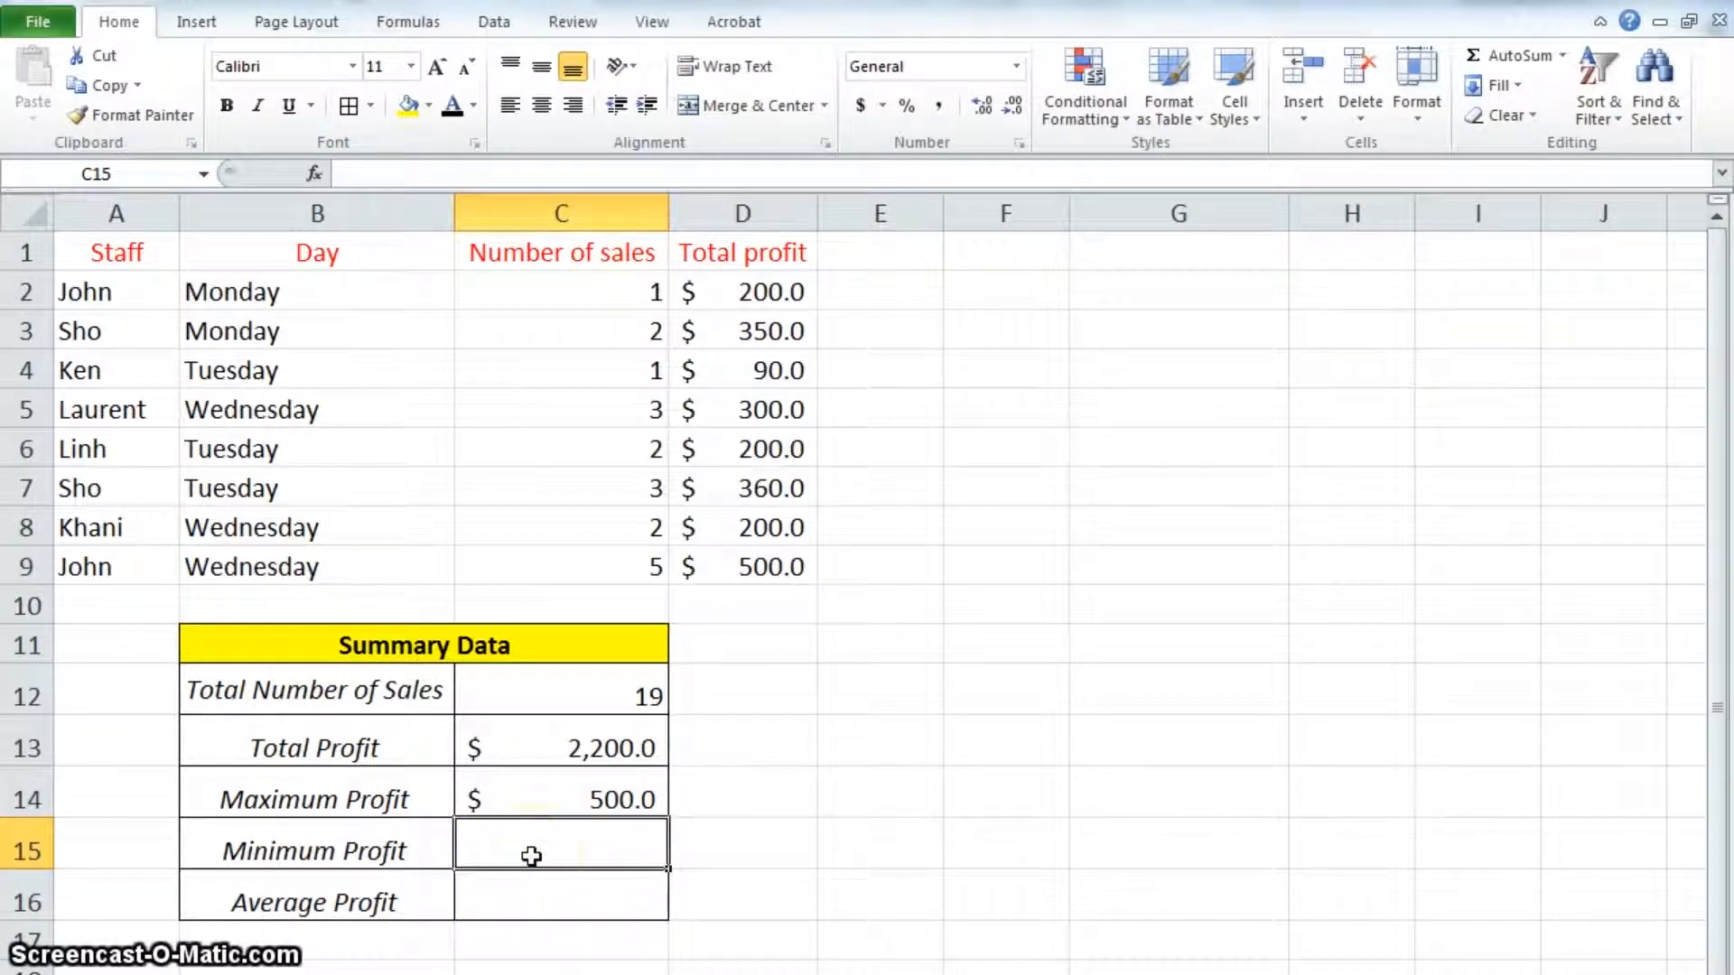
type("=")
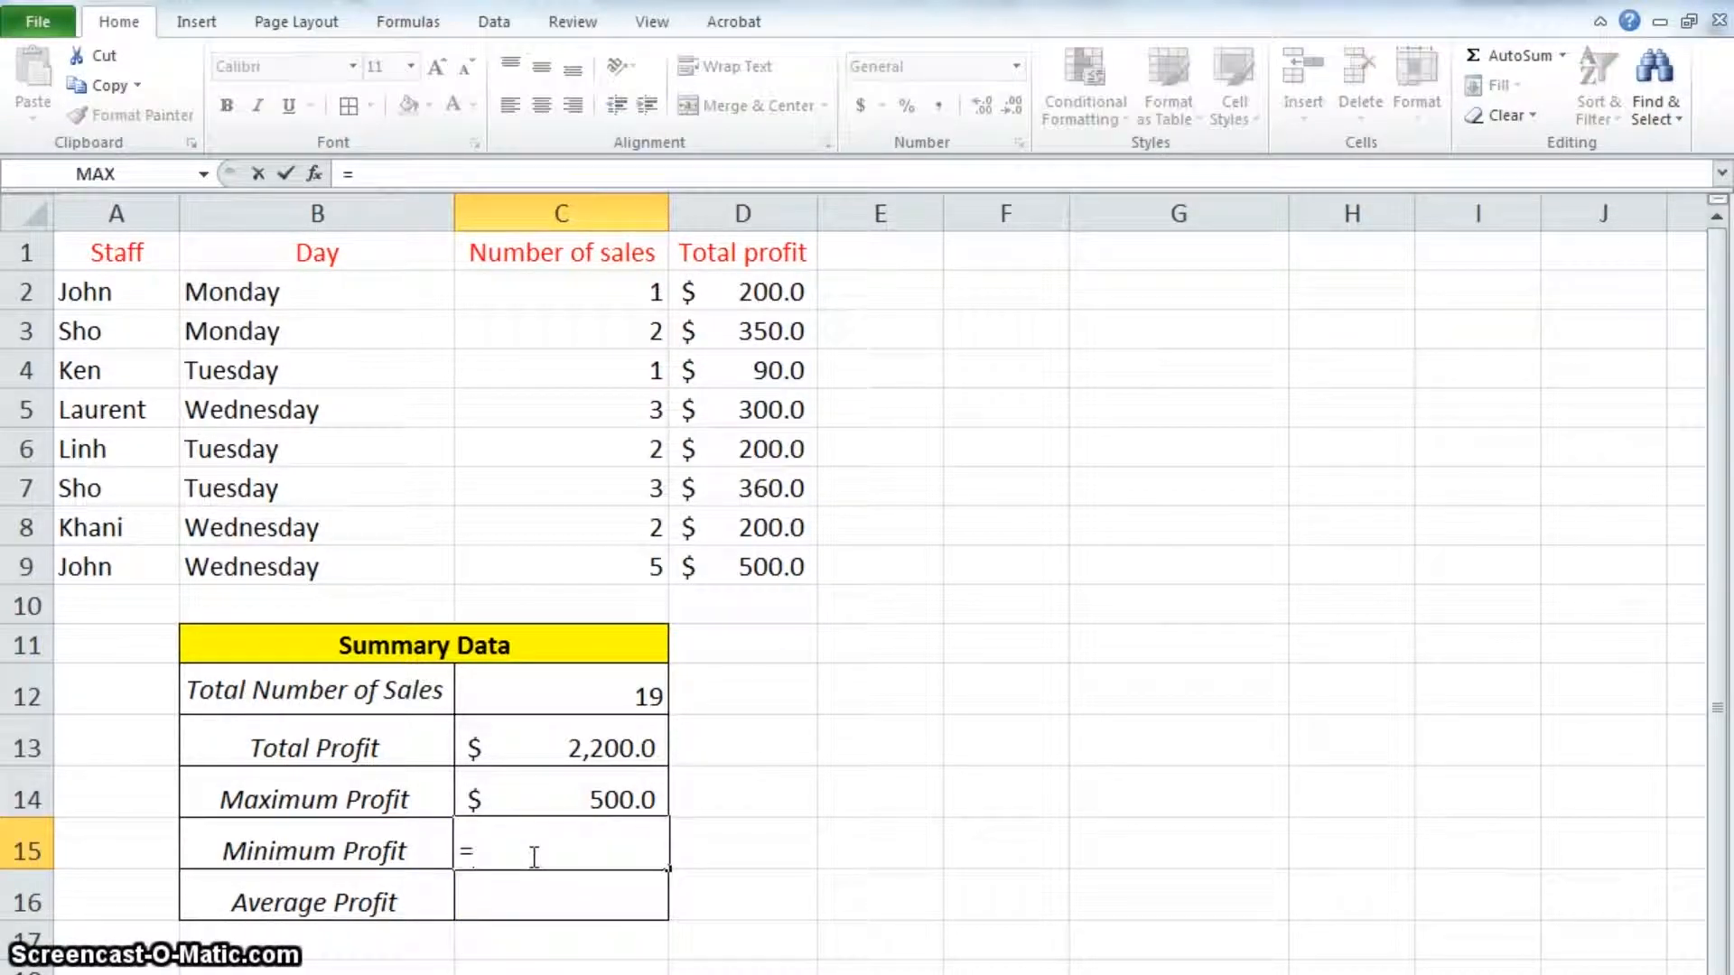
type("min")
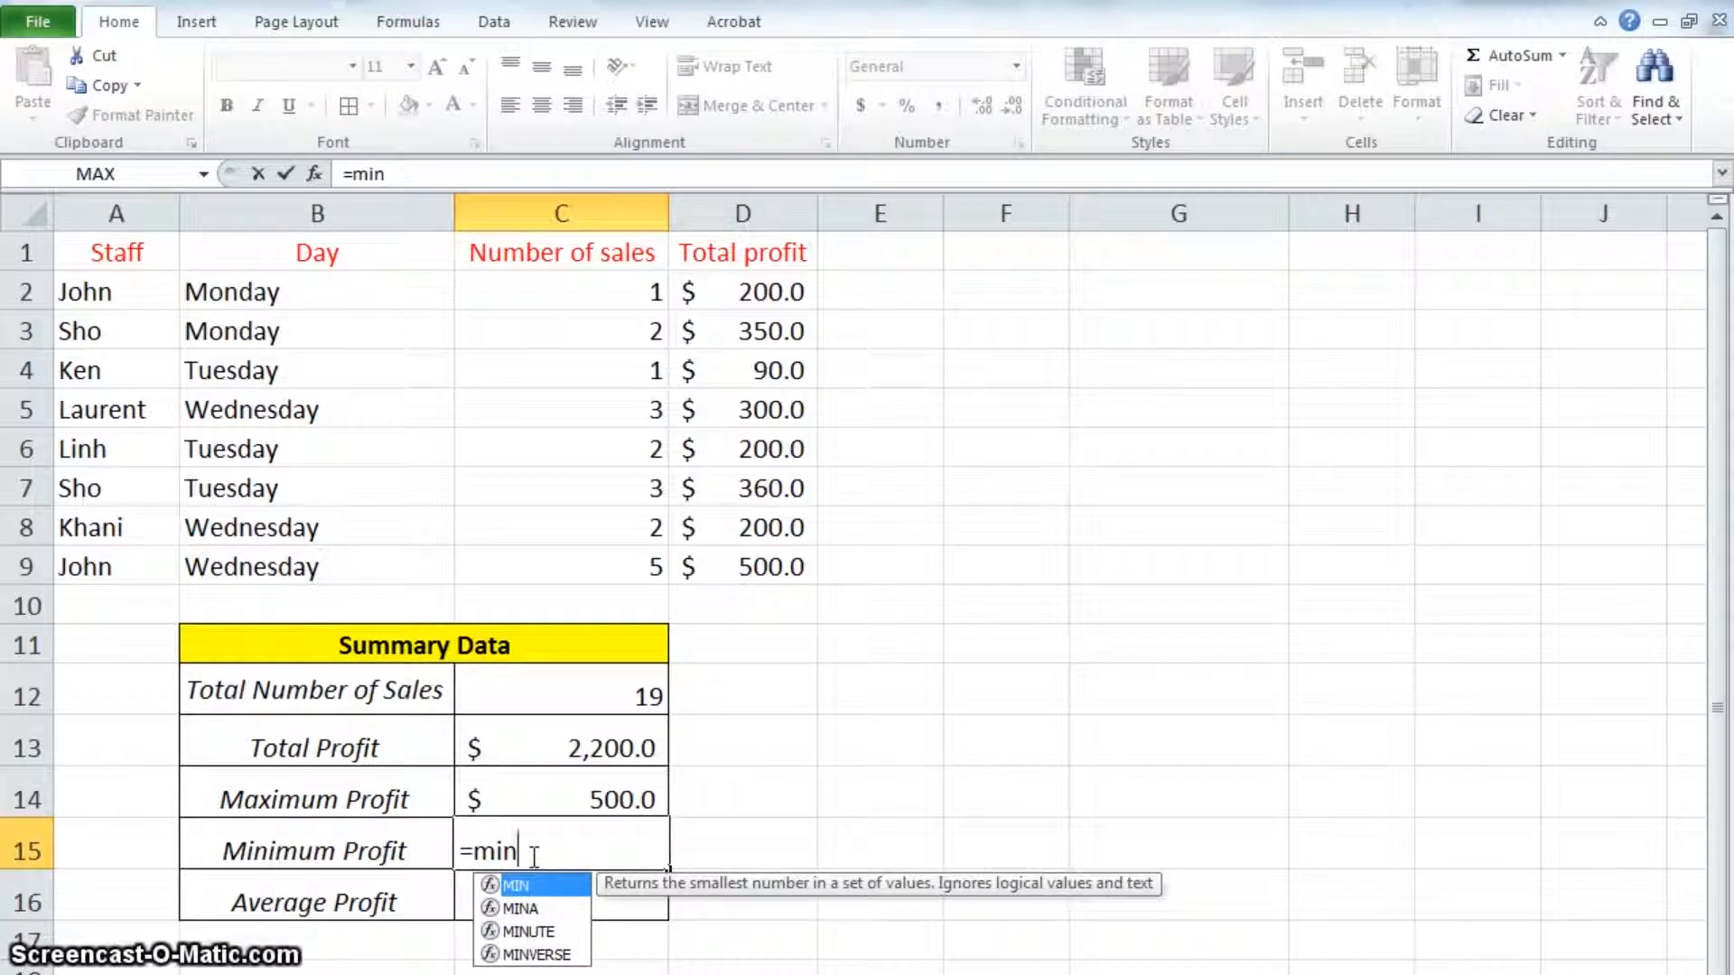
type("(")
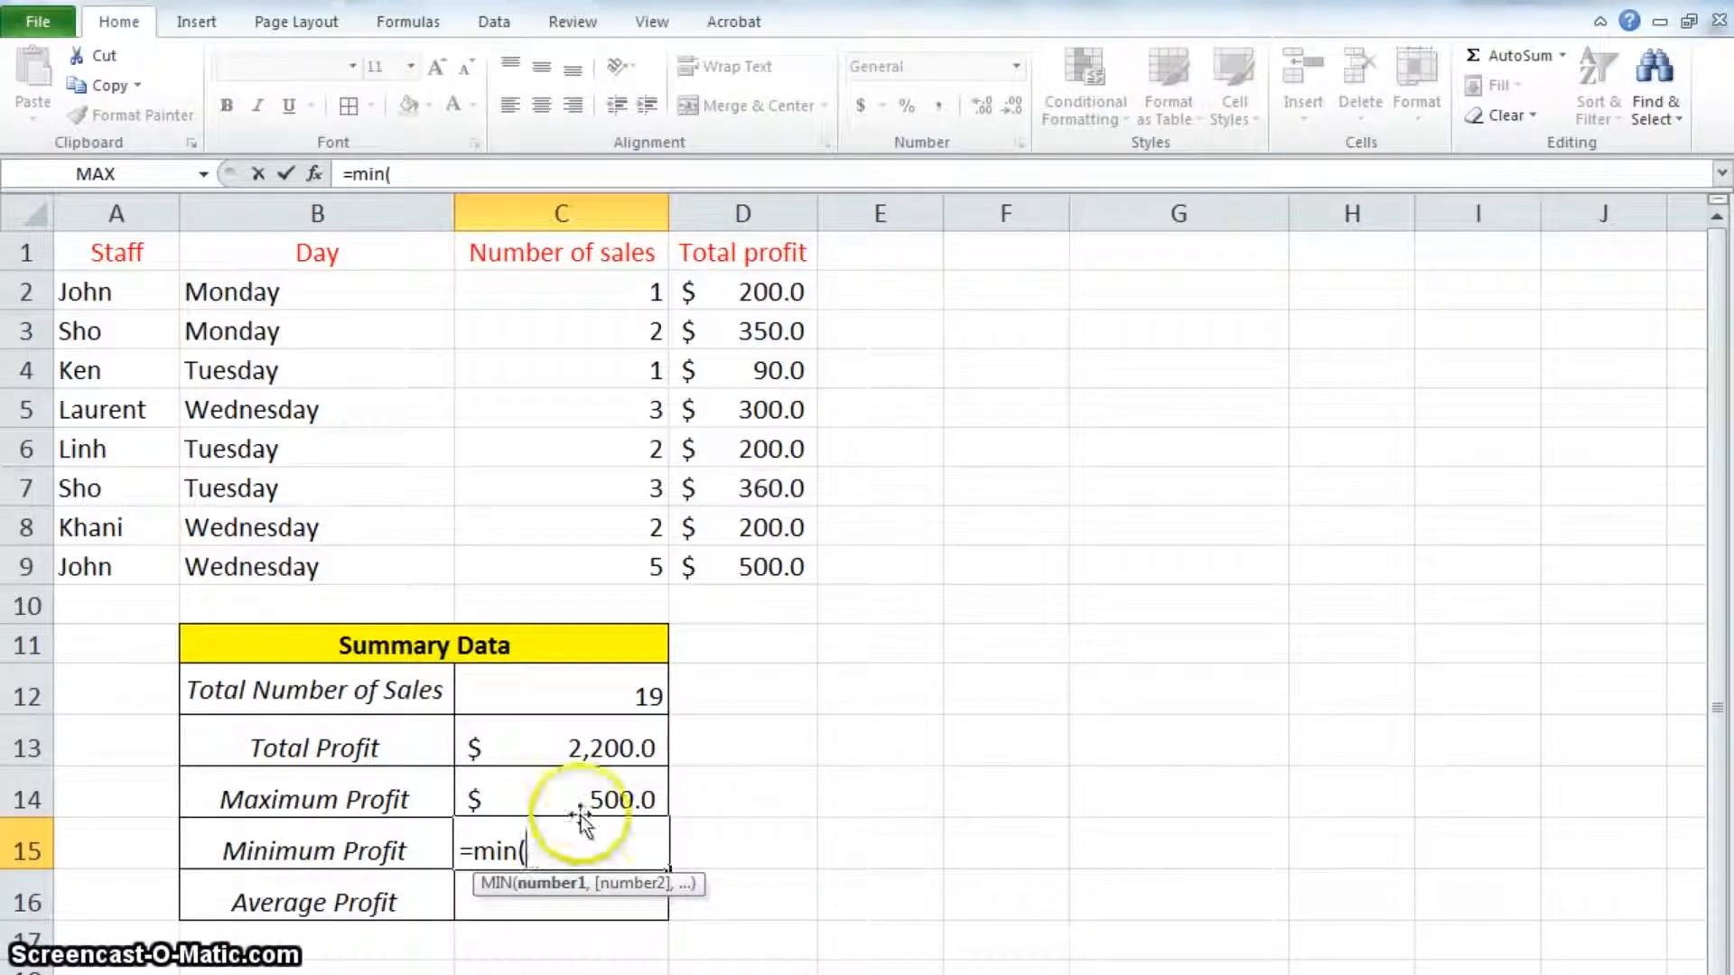
left_click(769, 292)
left_click_drag(769, 341, 776, 562)
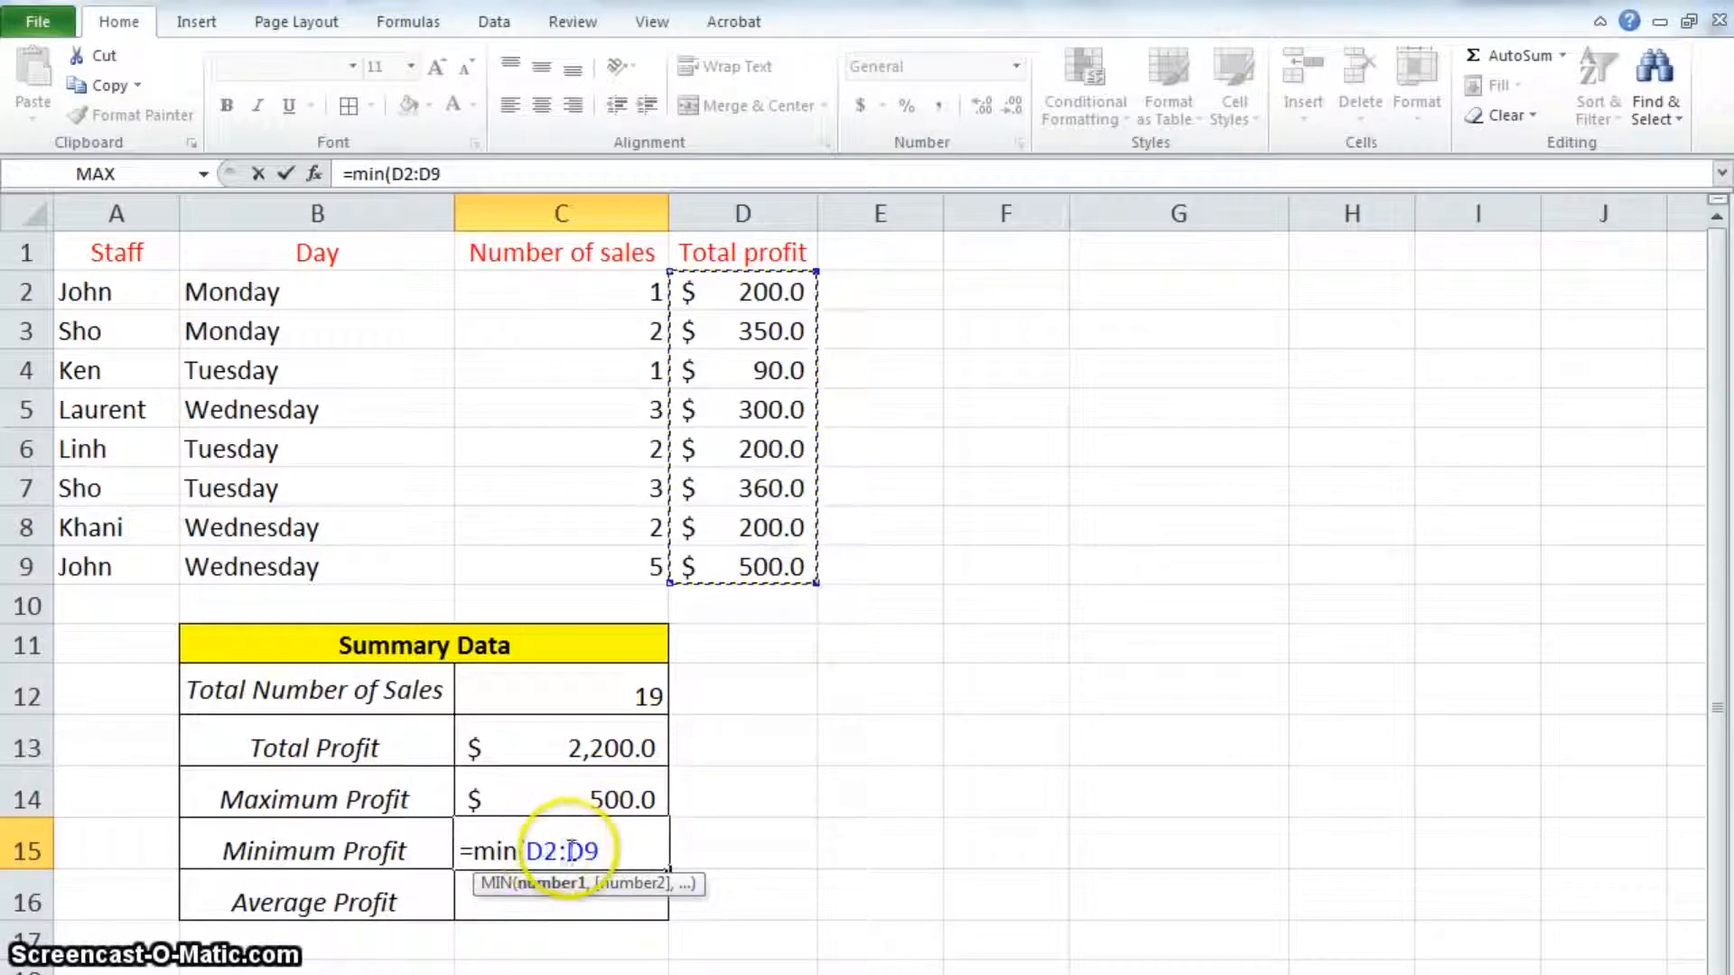
type(")")
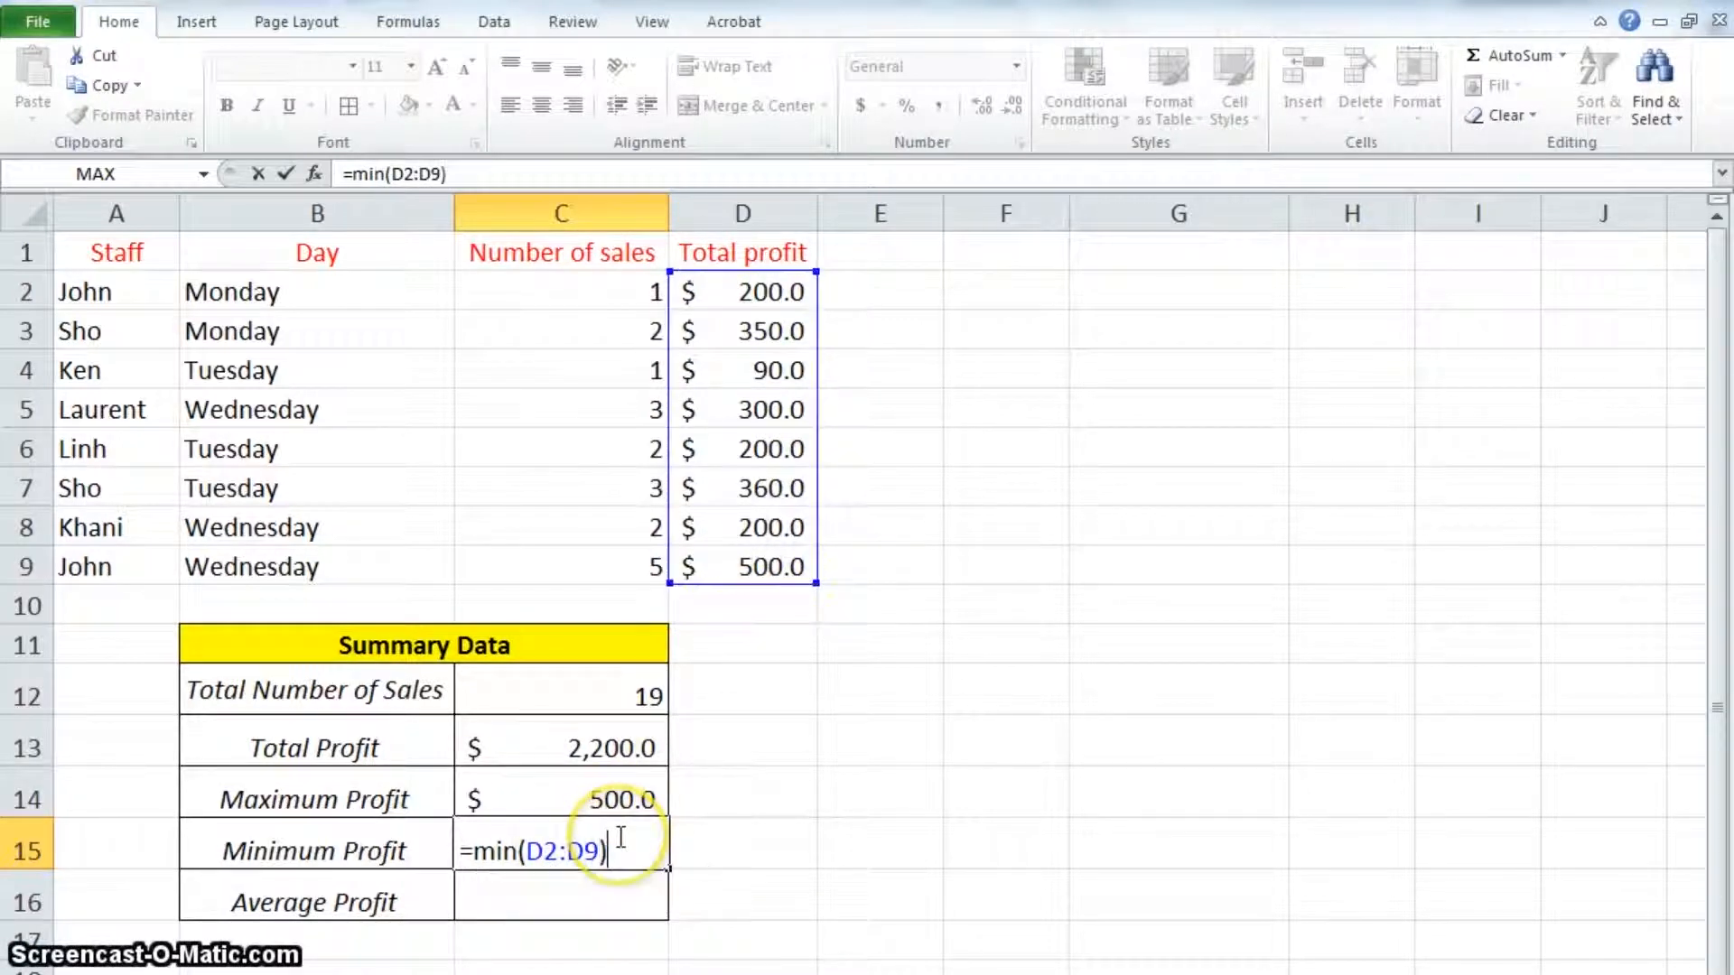
key("Return")
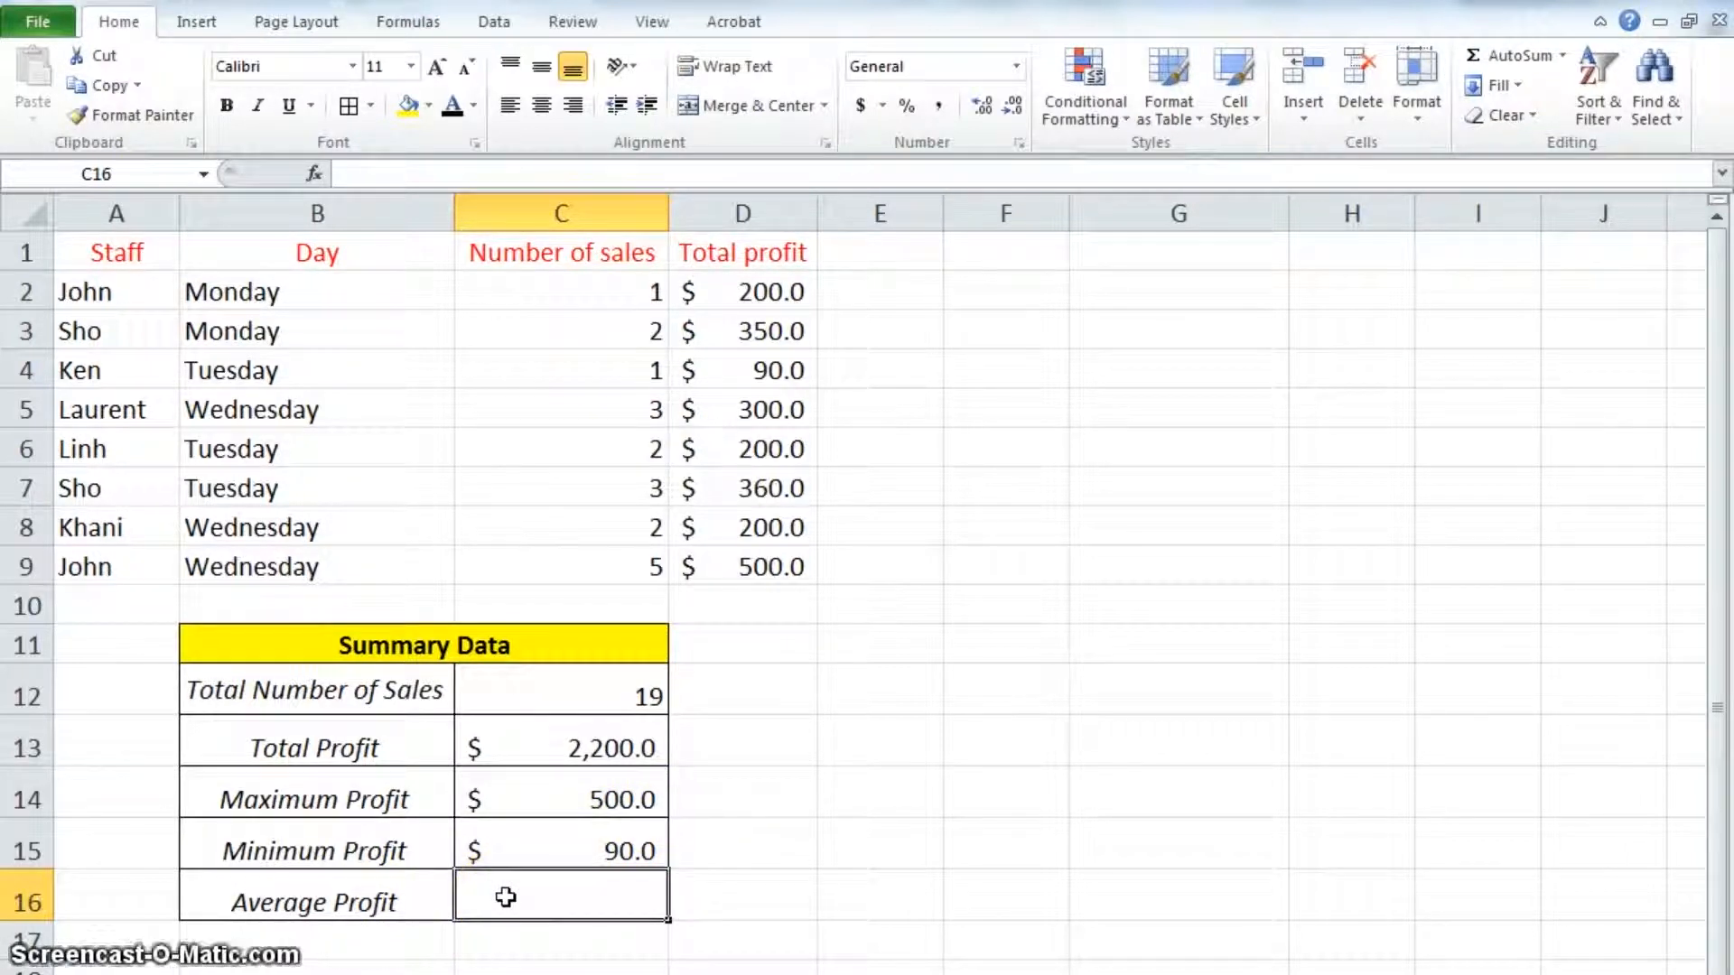
Enter the formula =AVERAGE(D2:D9) in C16 to calculate the Average Profit
type("=a")
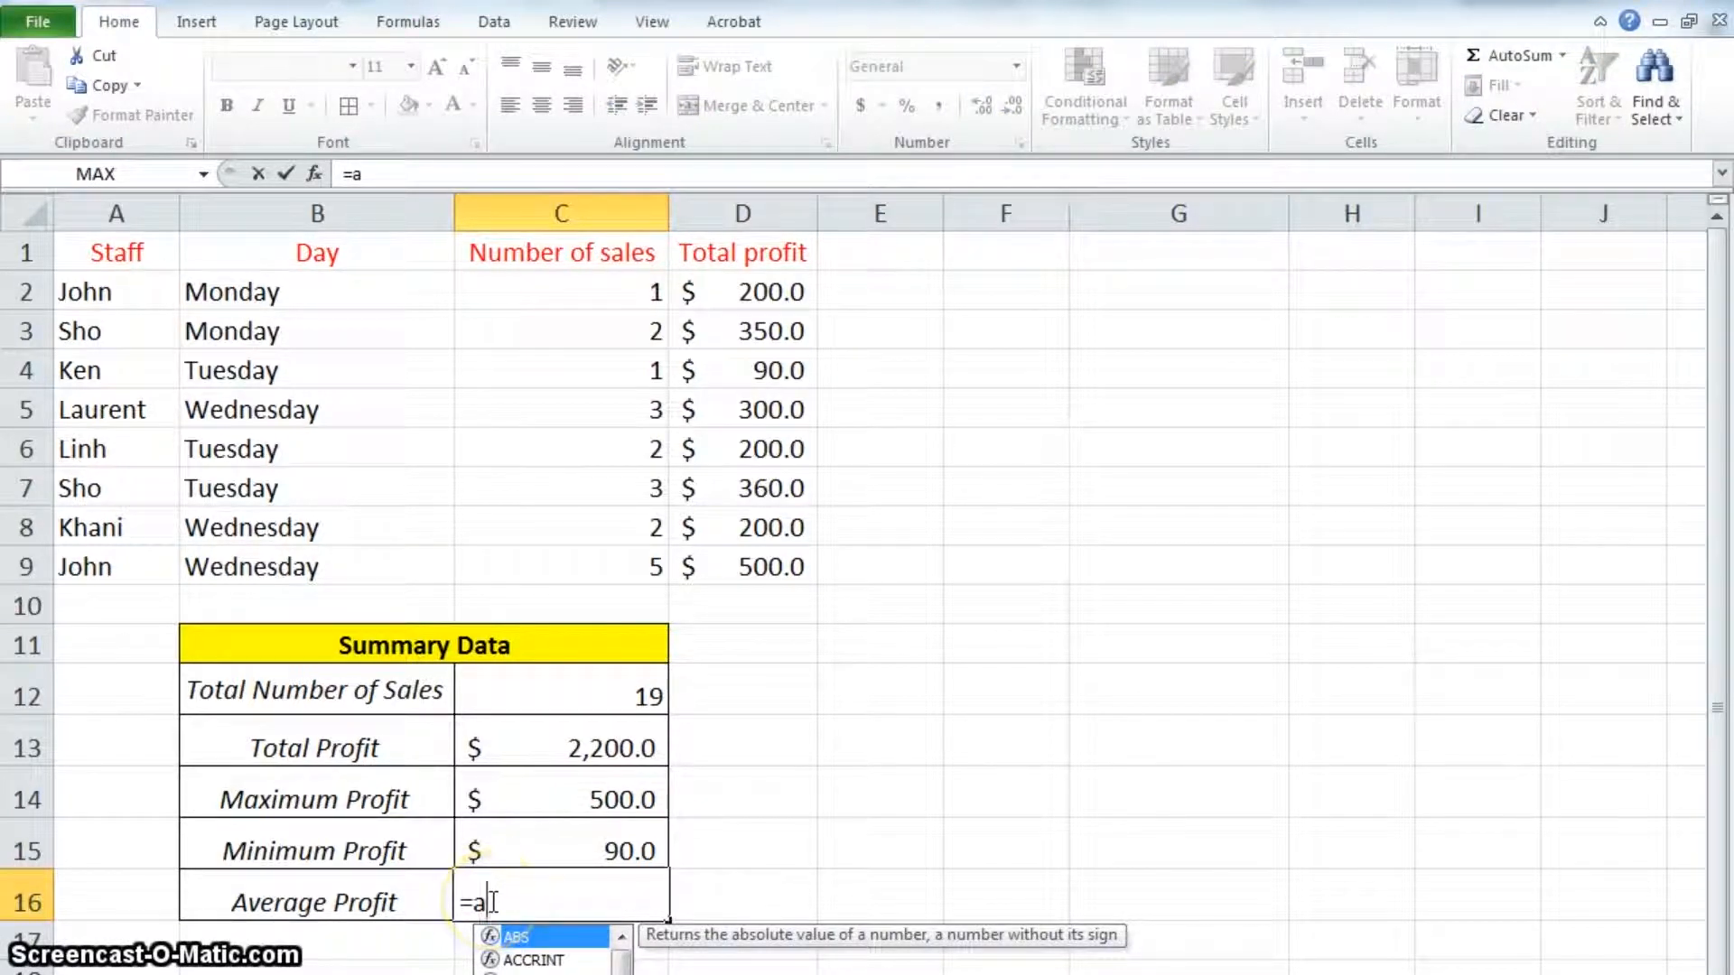
type("v")
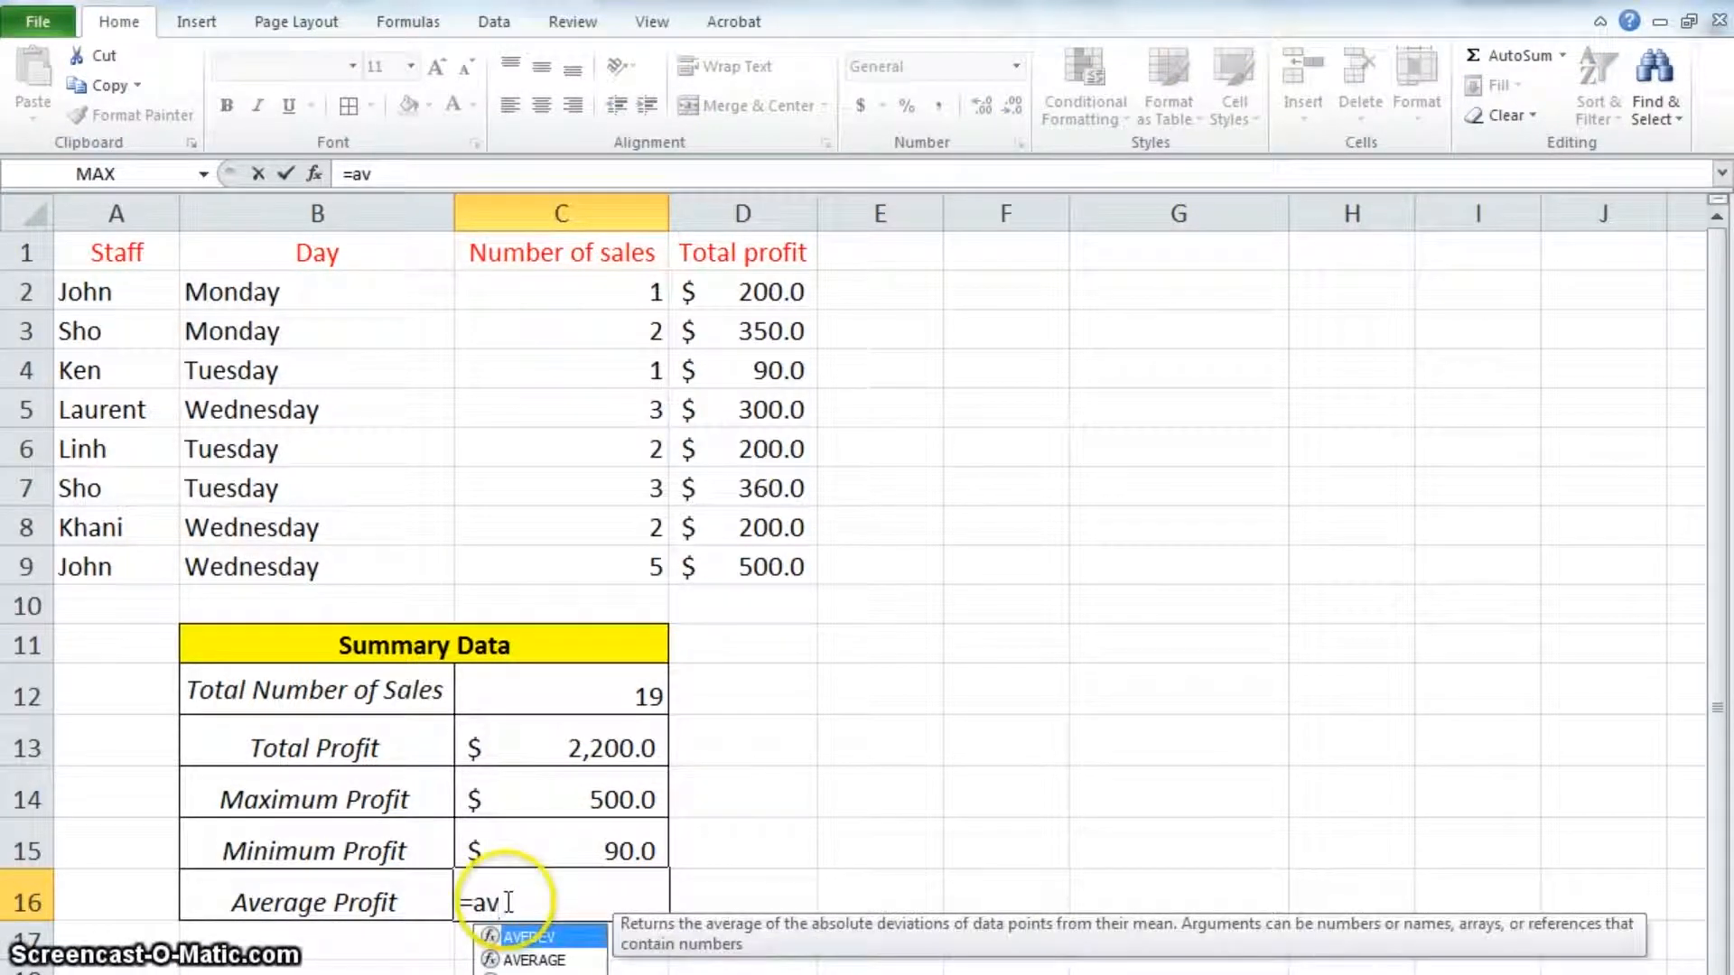
double_click(532, 960)
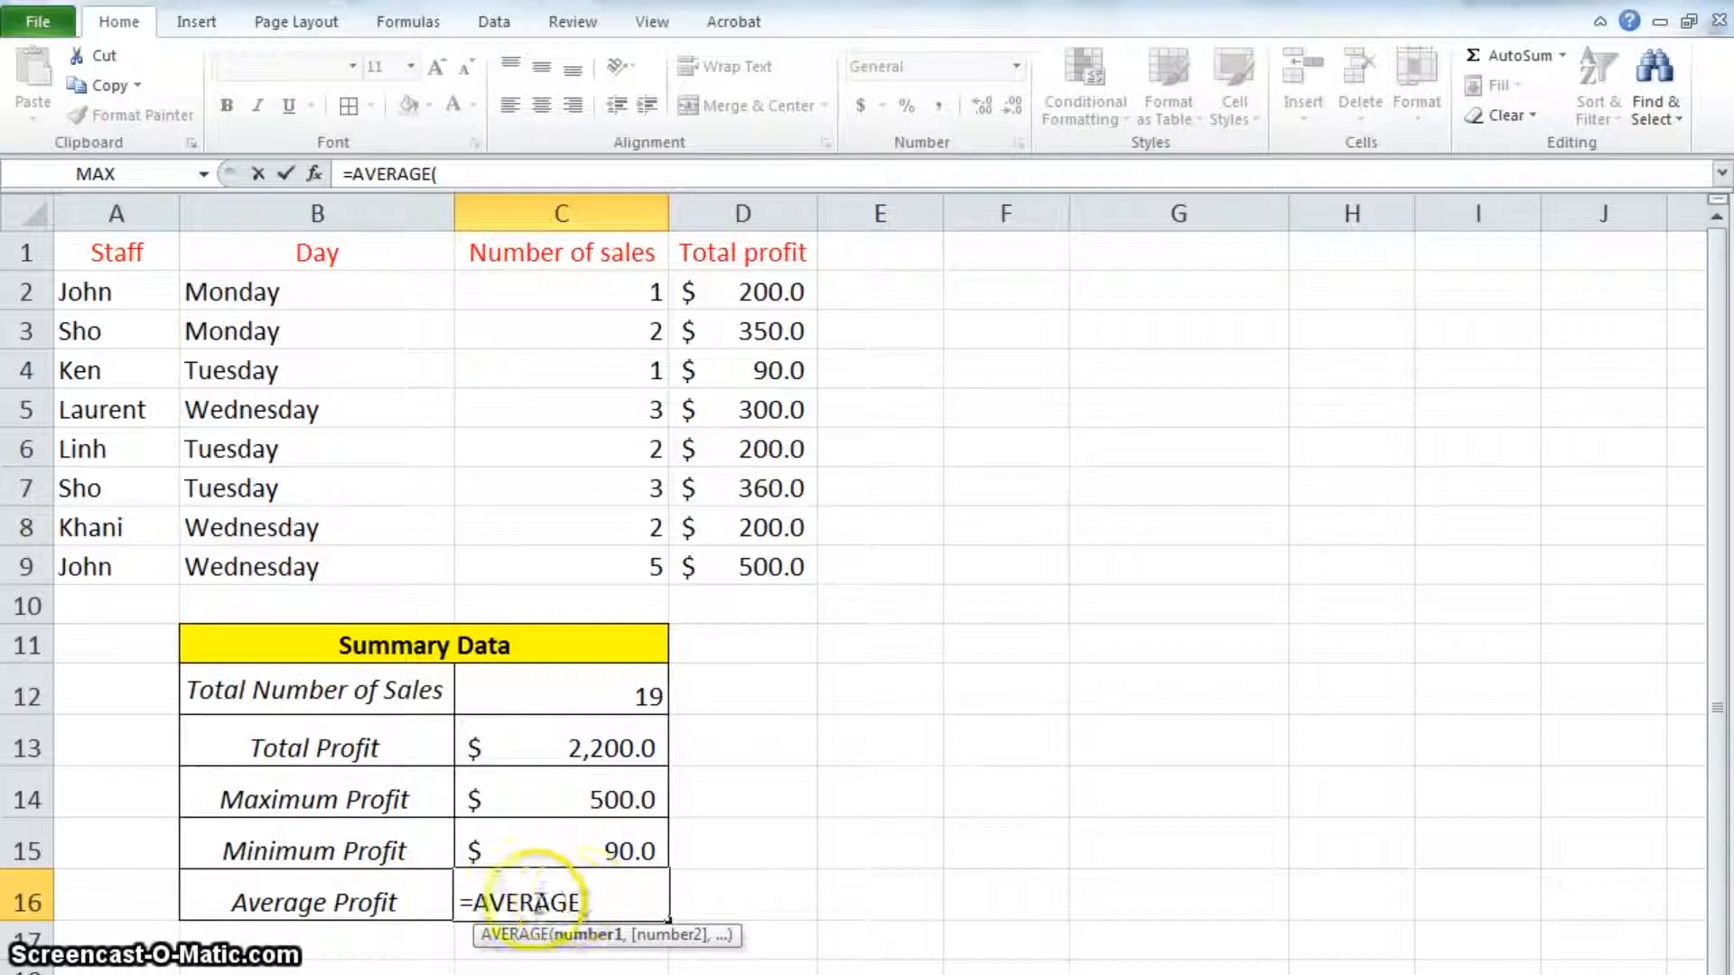
left_click_drag(786, 287, 793, 564)
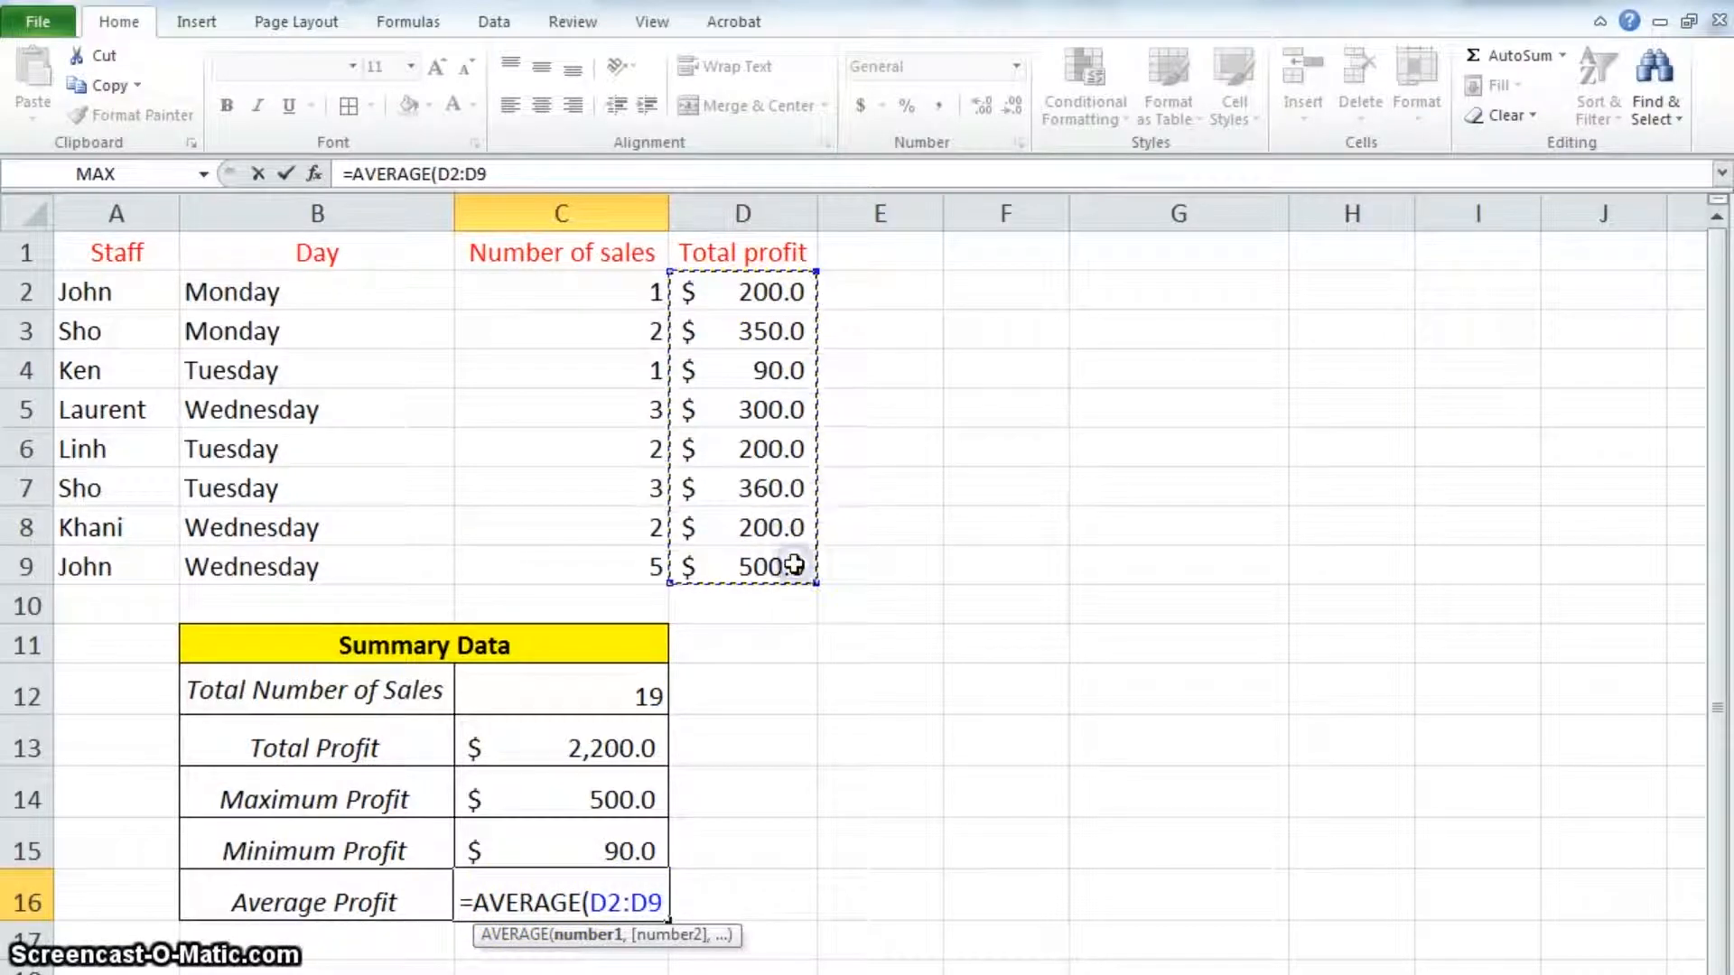
type(")")
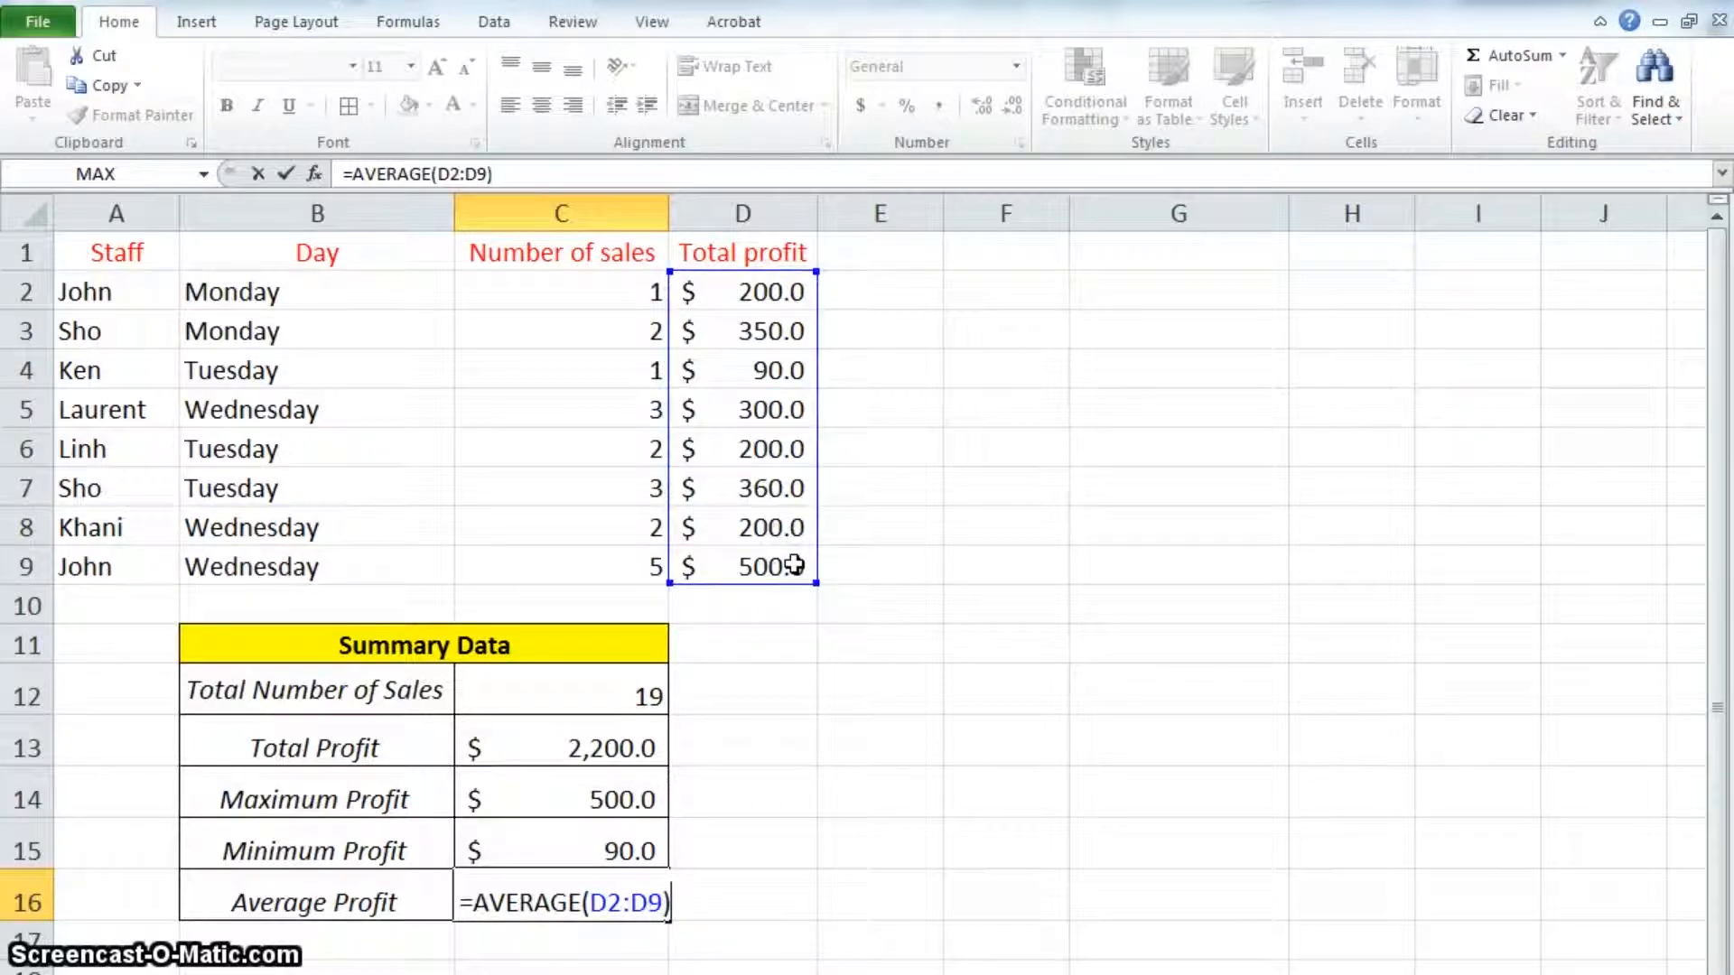
key("Return")
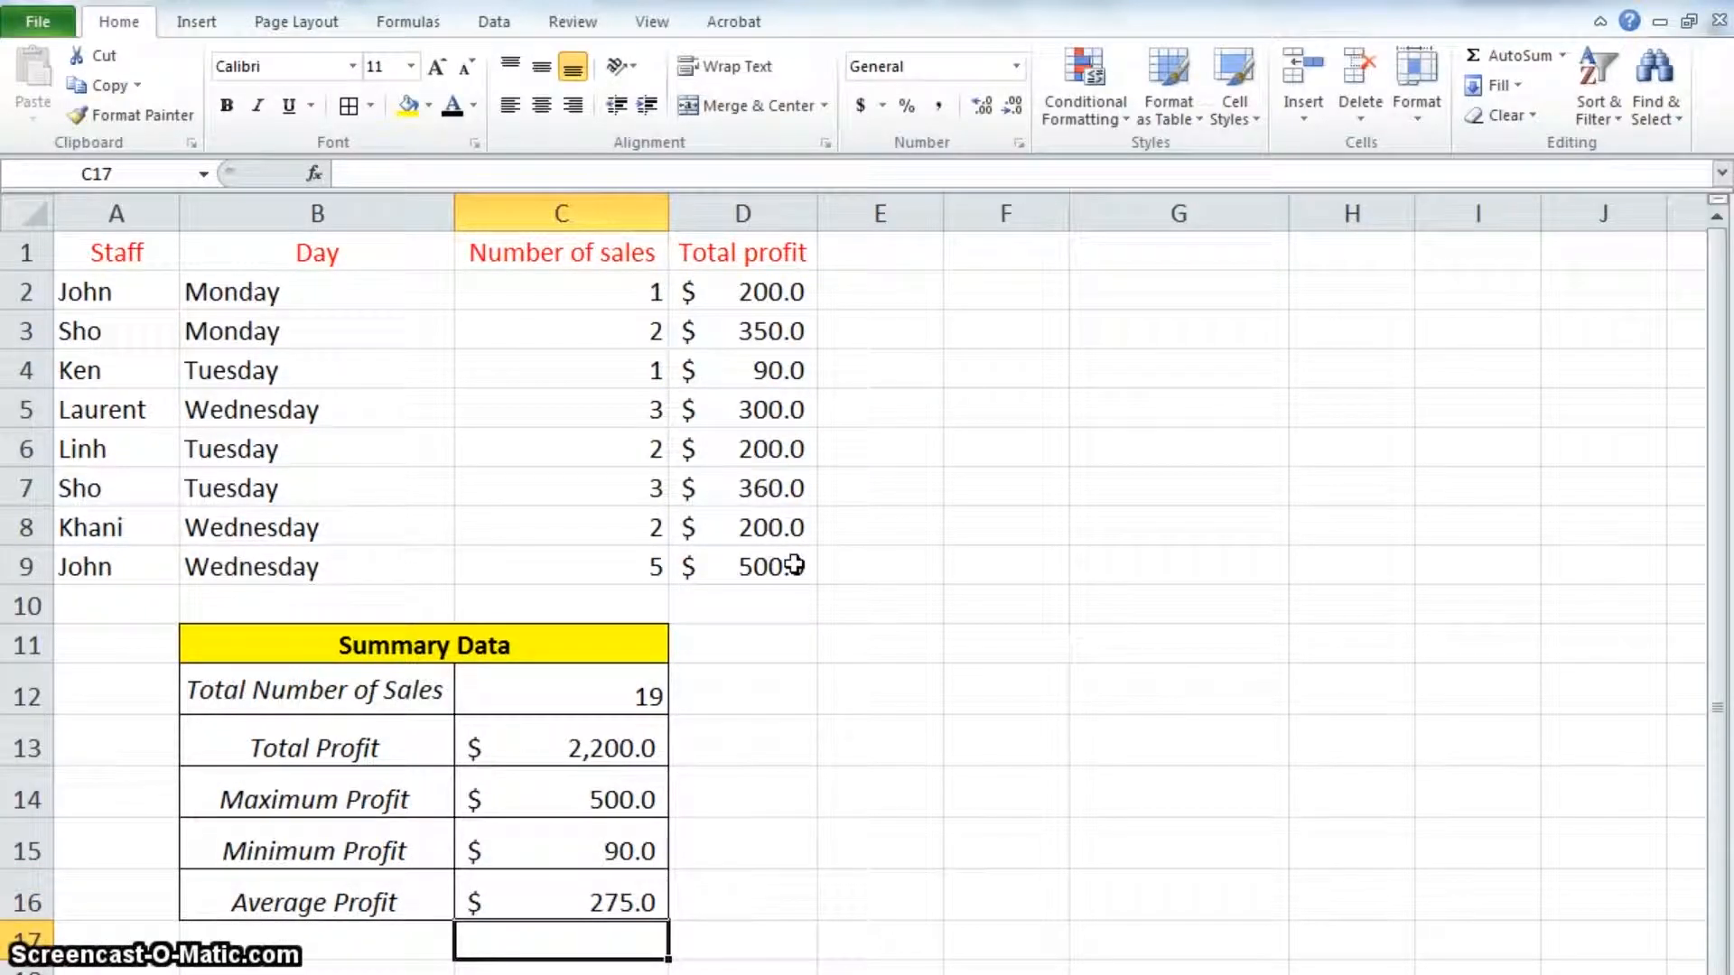
Reduce the number format of the profit figures in C13:C16 to zero decimal places
left_click_drag(646, 736, 637, 898)
left_click(1013, 106)
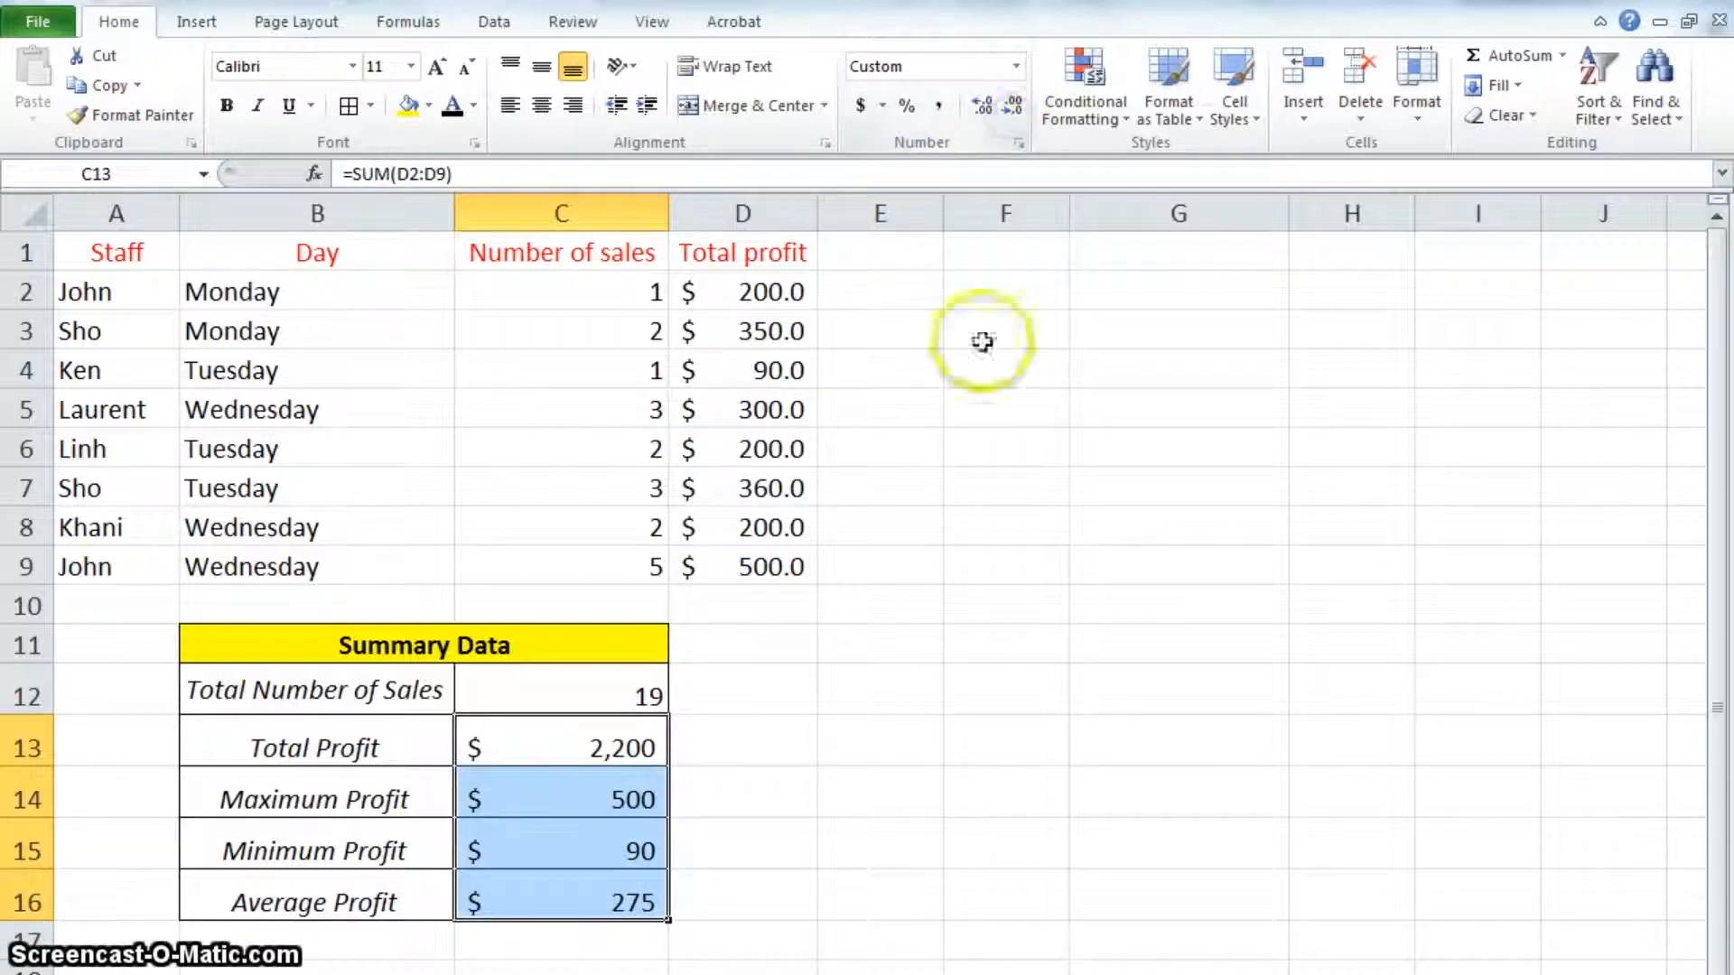
left_click(831, 760)
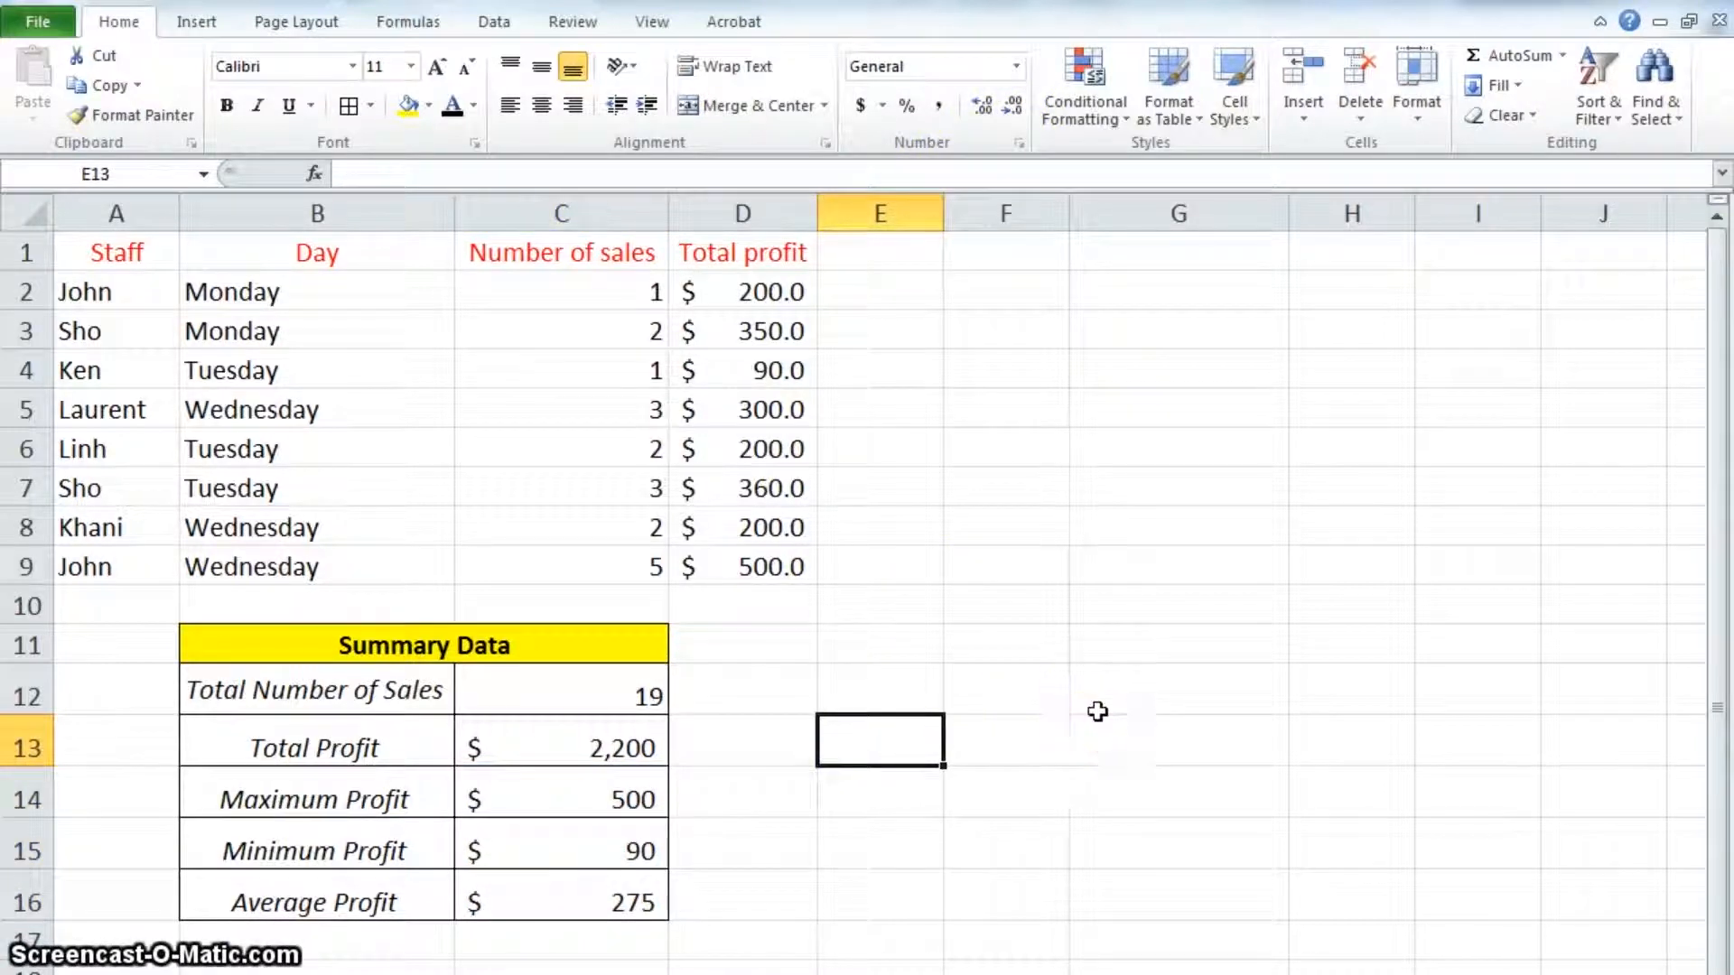